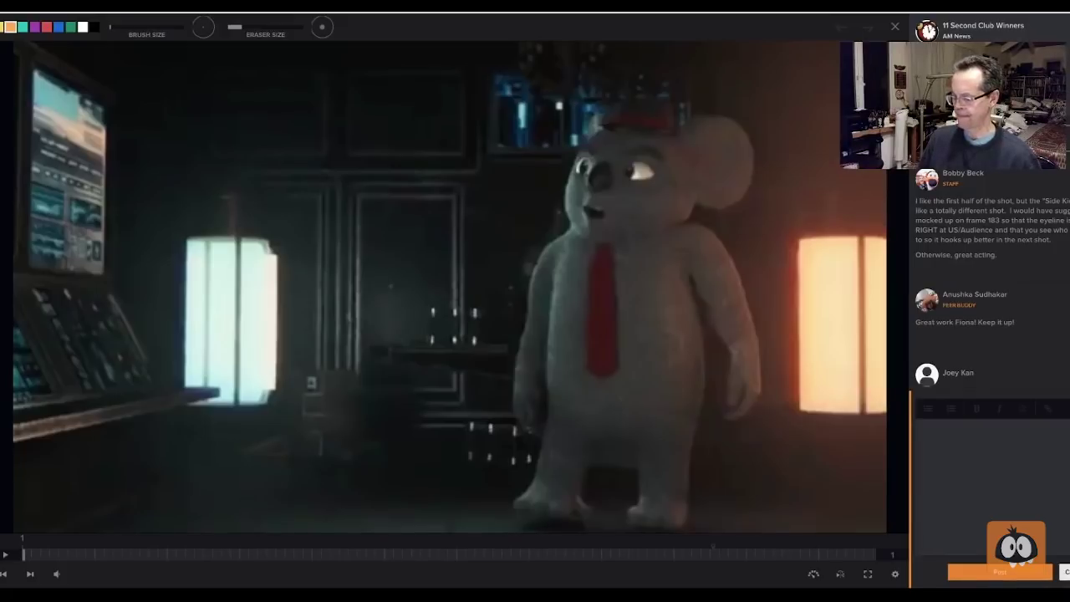
Step: Play the koala-and-bug animation through once, pausing on frame 20 of the koala shot
key(space)
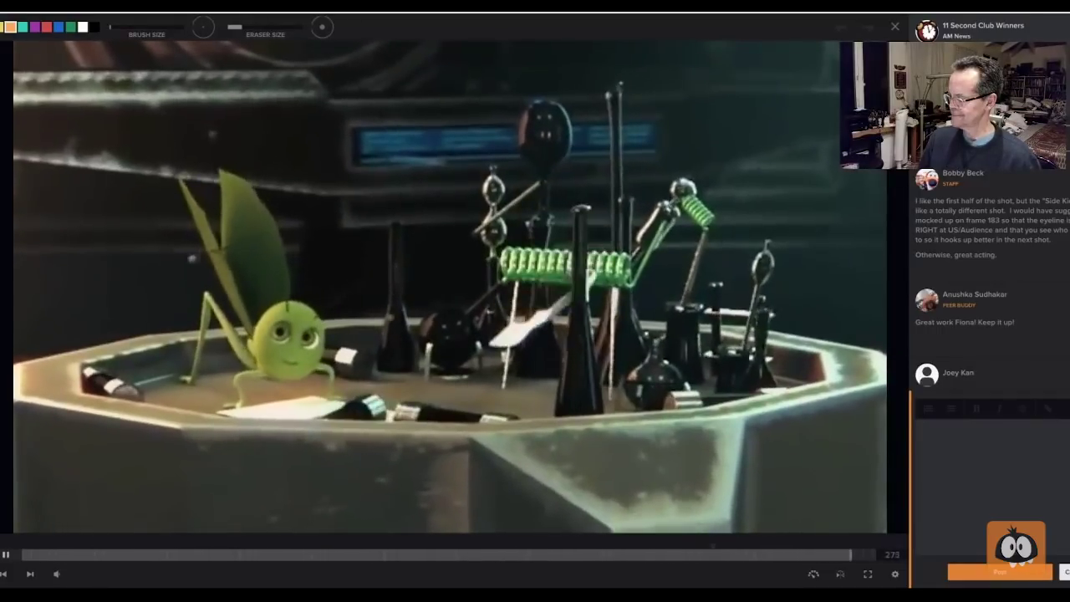
key(space)
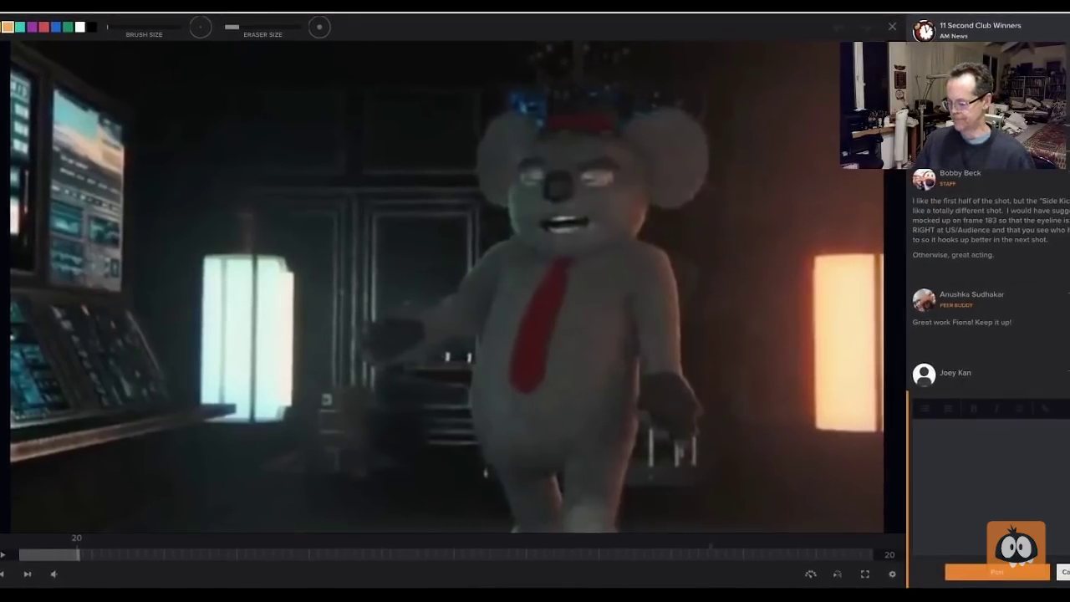
Step: Replay the lead-in to the grasshopper shot and back up to frame 219
key(space)
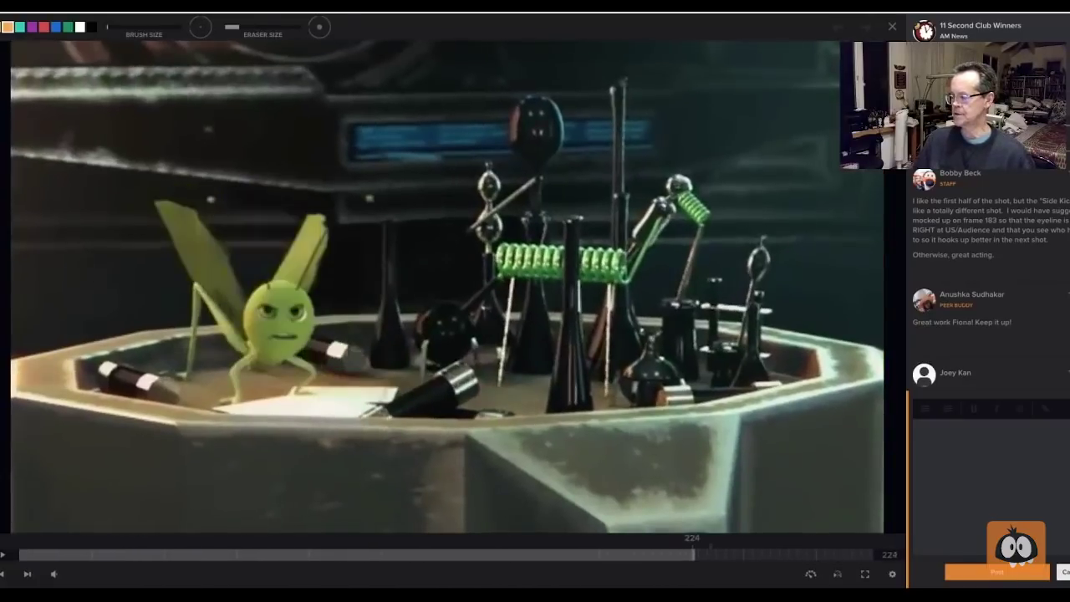
key(Left)
key(Left)
key(Left)
key(Left)
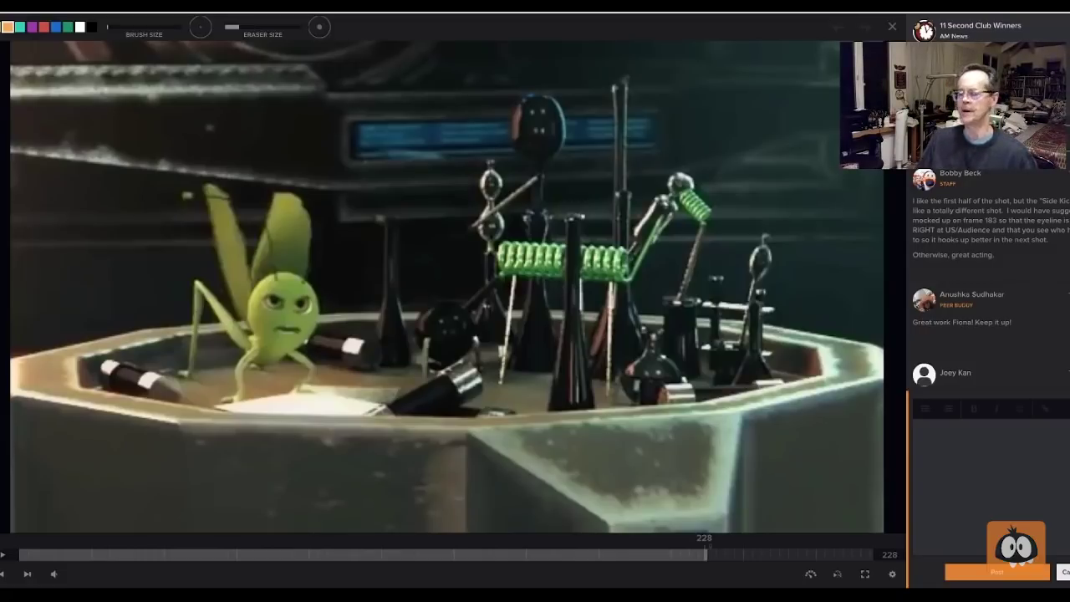
key(space)
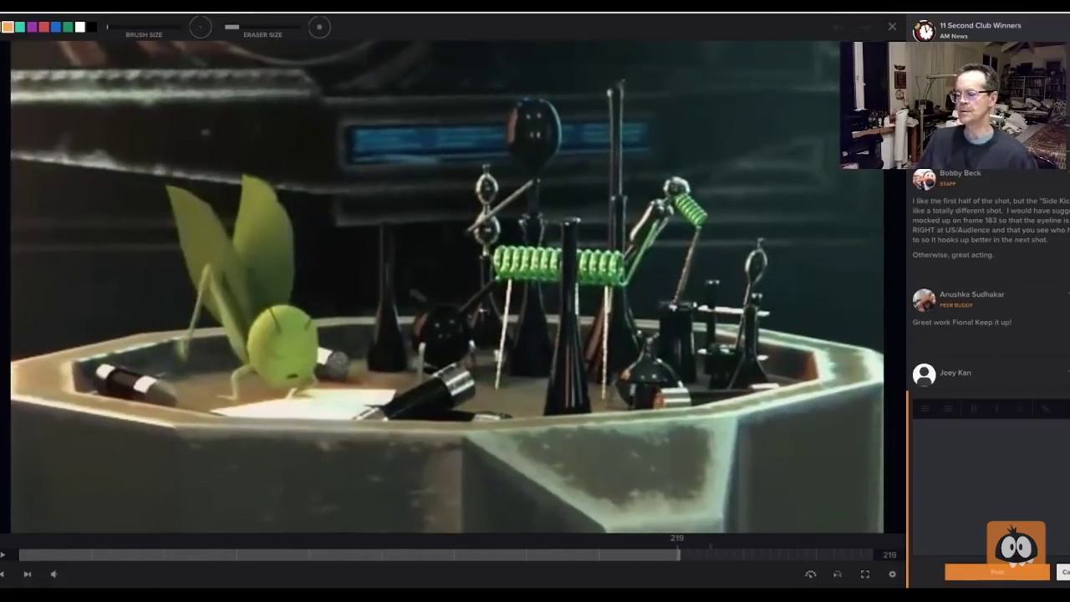
key(space)
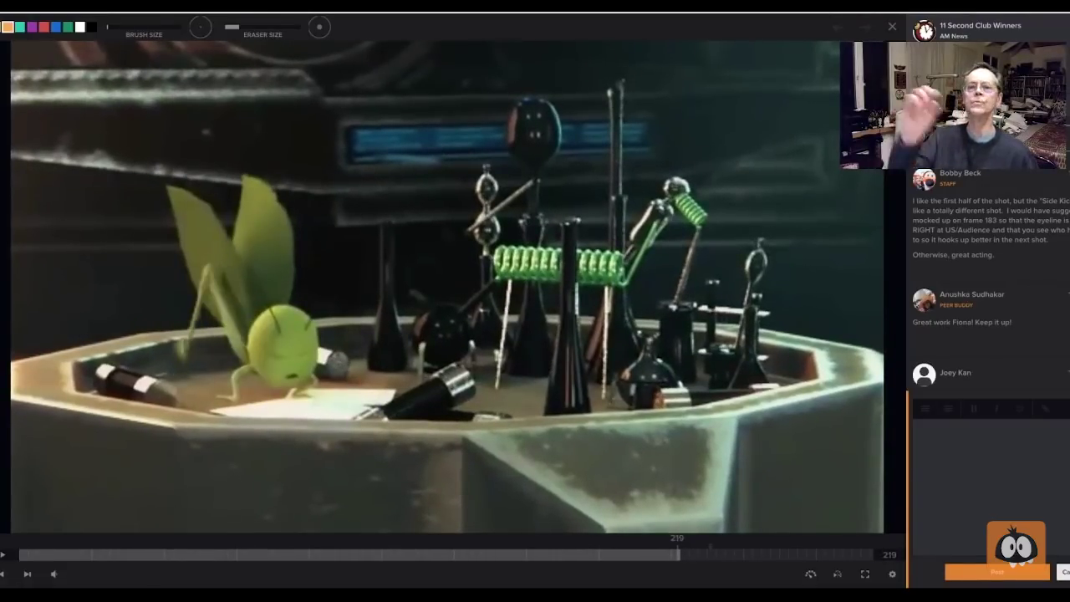
key(Left)
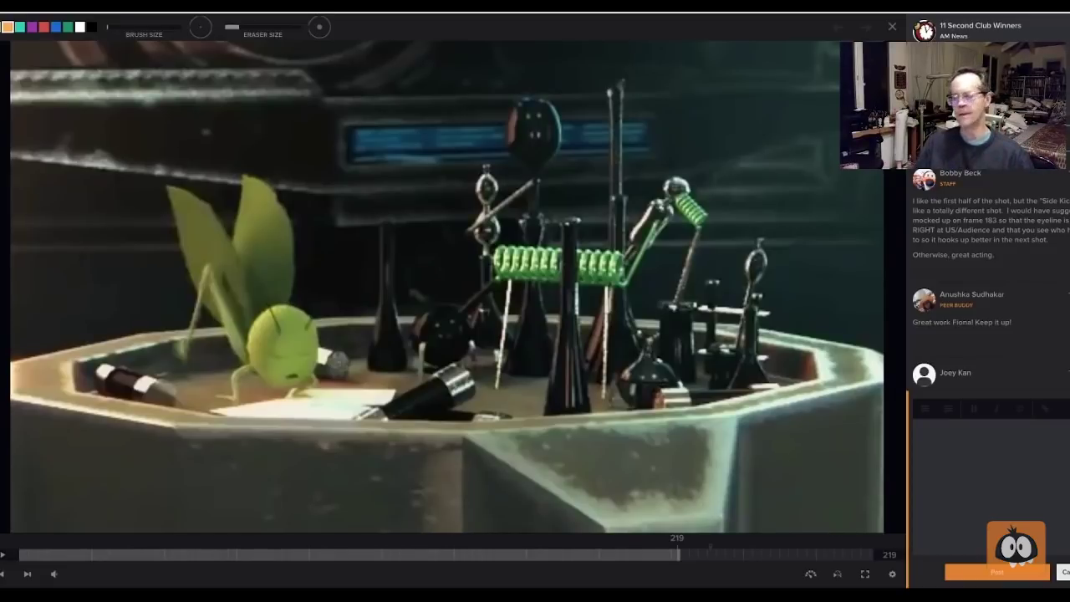
Step: Circle the green coil and the grasshopper in orange and draw an X over the black cylinder
mouse_move(602, 206)
mouse_down()
mouse_move(489, 238)
mouse_move(711, 204)
mouse_move(477, 251)
mouse_up()
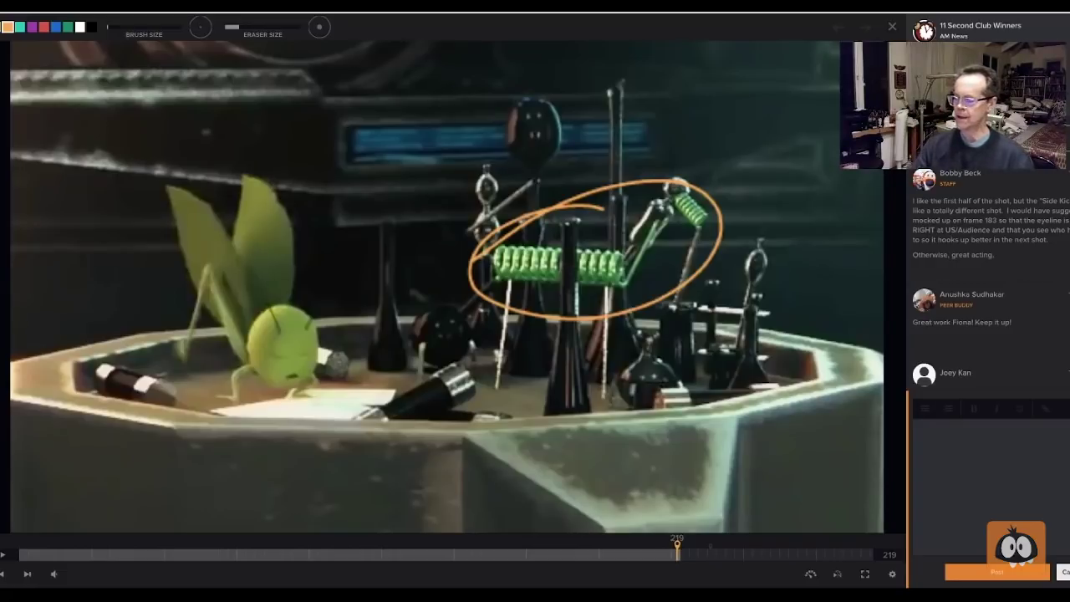
mouse_move(305, 160)
mouse_down()
mouse_move(282, 142)
mouse_move(121, 213)
mouse_move(292, 433)
mouse_move(383, 336)
mouse_move(251, 131)
mouse_up()
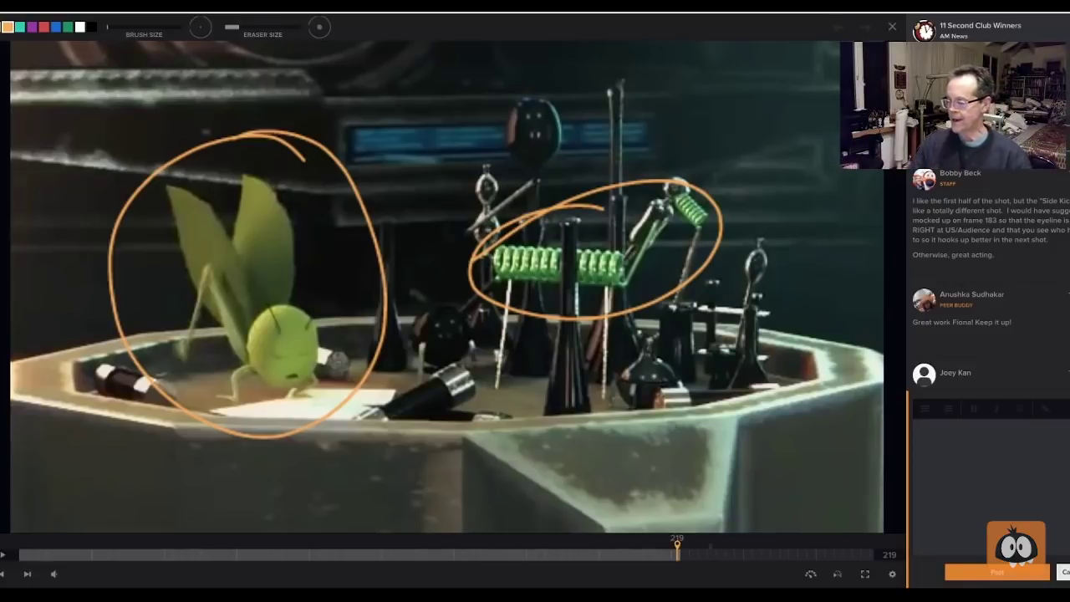
drag(411, 381, 457, 418)
mouse_move(446, 373)
mouse_down()
mouse_move(416, 413)
mouse_move(485, 424)
mouse_up()
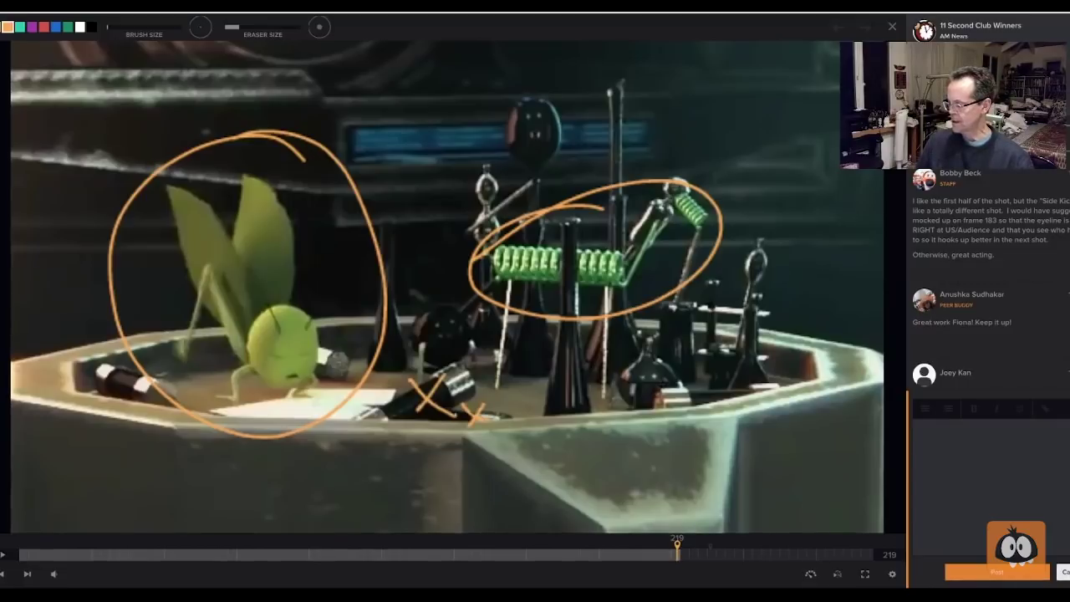
Step: On frame 209, outline the grasshopper's head and both wings in orange, then hide the outlines
key(Left)
key(Left)
key(Left)
key(Left)
key(Left)
key(Left)
key(Left)
key(Left)
key(Left)
key(Left)
key(Left)
key(Left)
key(Left)
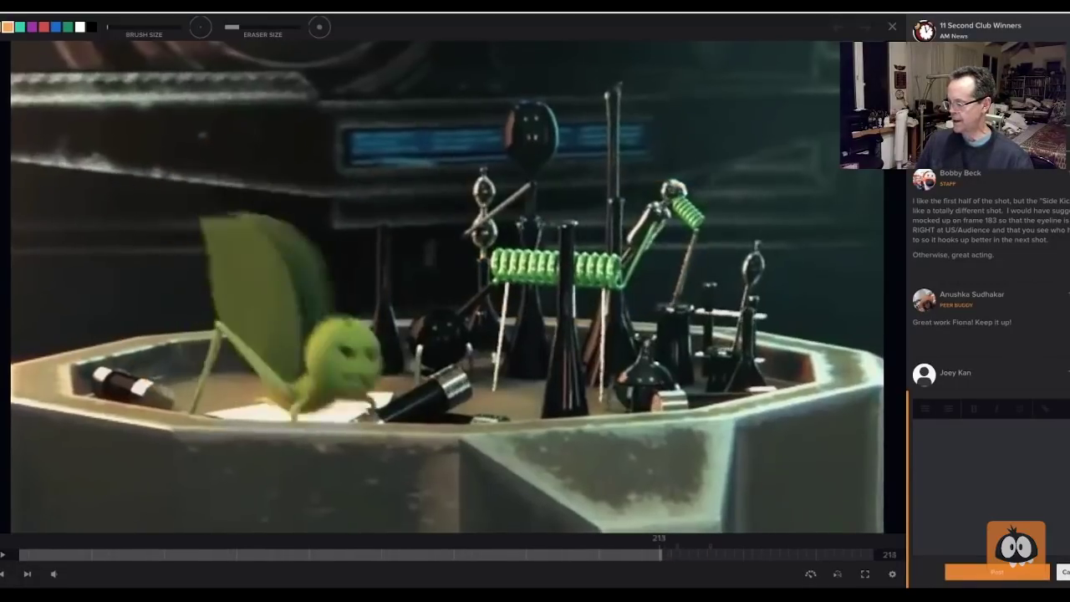
key(Right)
key(Right)
key(Right)
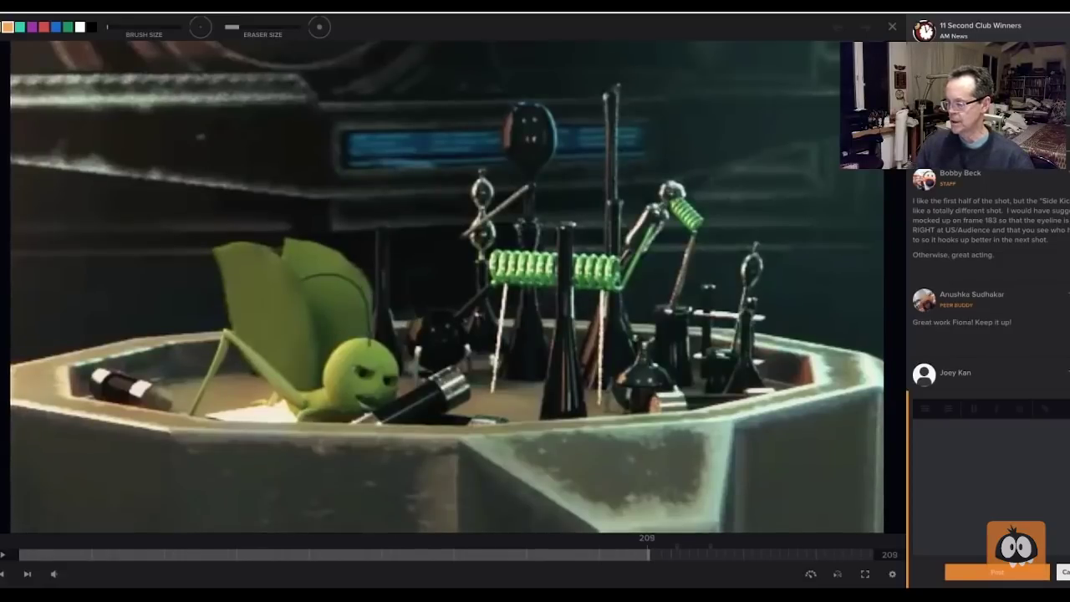
mouse_move(351, 421)
mouse_down()
mouse_move(400, 378)
mouse_move(393, 351)
mouse_move(334, 421)
mouse_up()
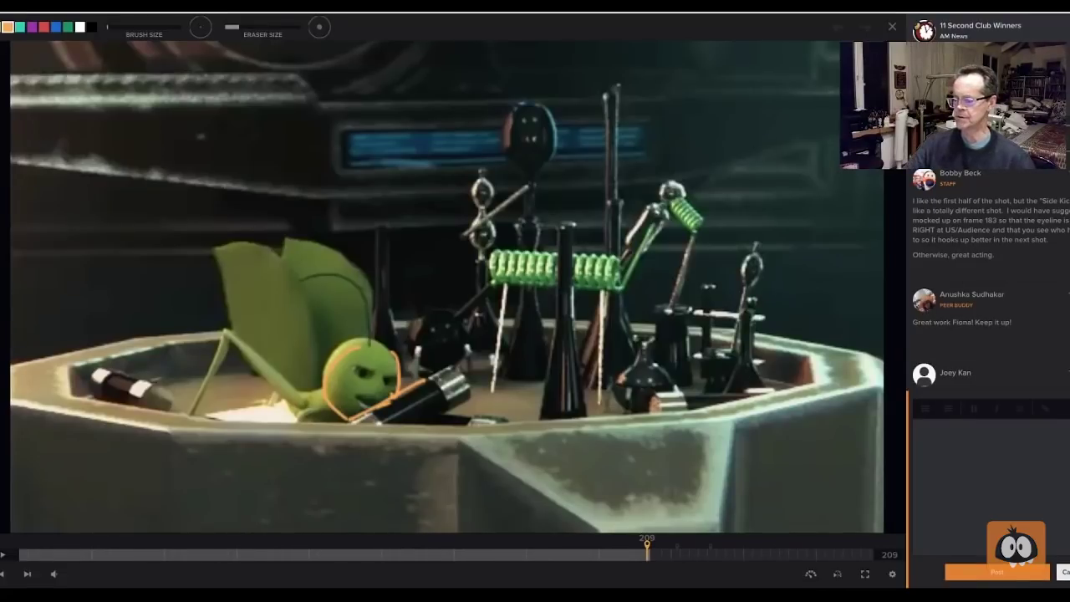
mouse_move(234, 328)
mouse_down()
mouse_move(216, 251)
mouse_move(314, 343)
mouse_up()
mouse_move(292, 257)
mouse_down()
mouse_move(289, 238)
mouse_move(368, 348)
mouse_up()
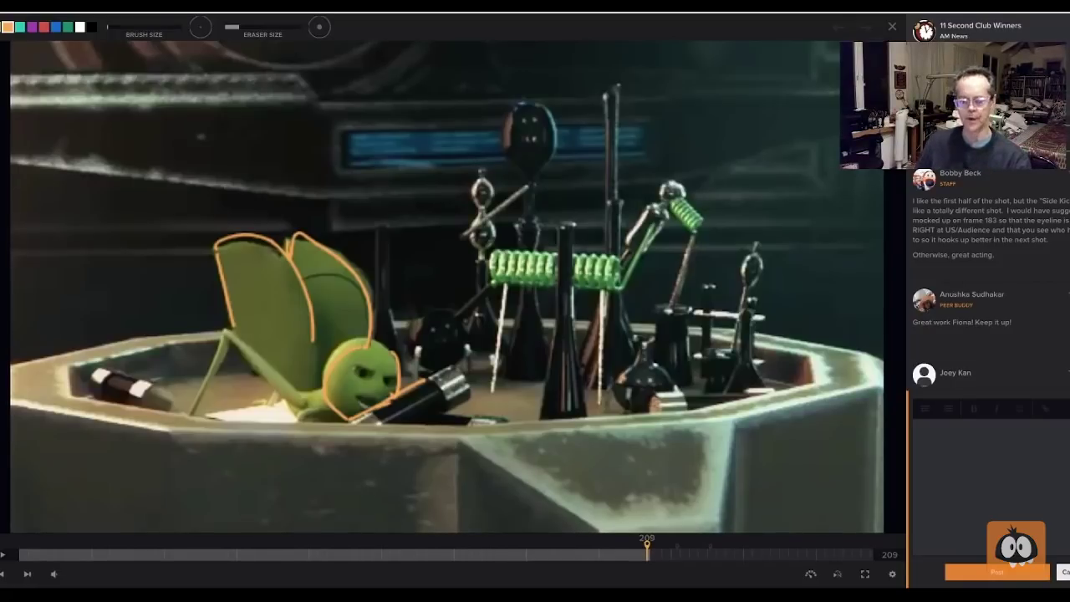
key(ctrl+z)
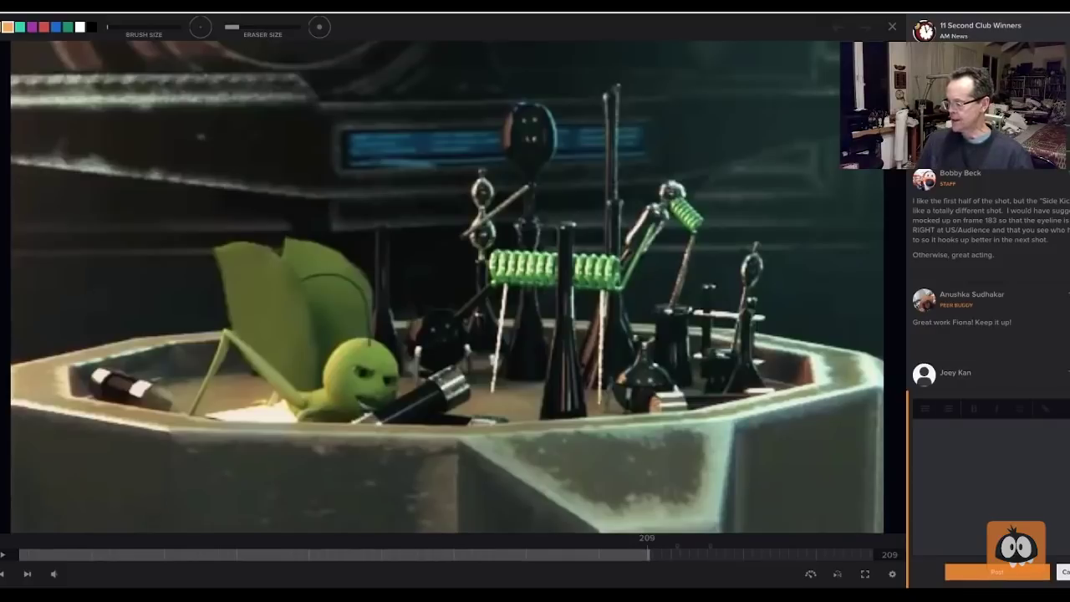
Step: Jump to frame 243 on the timeline and play on until the koala shot, frame 45
key(space)
key(space)
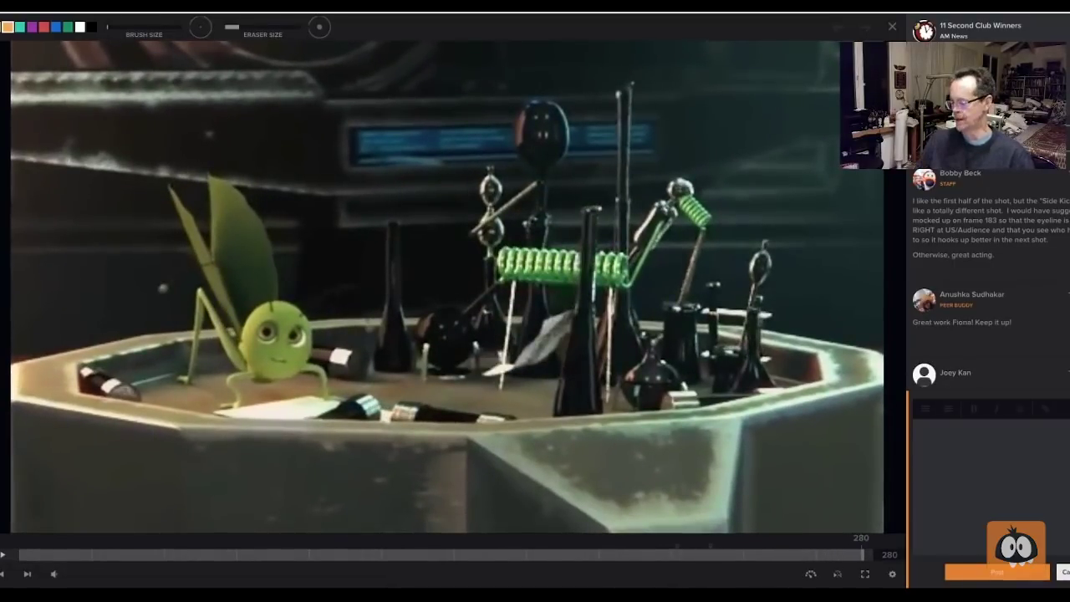
click(749, 553)
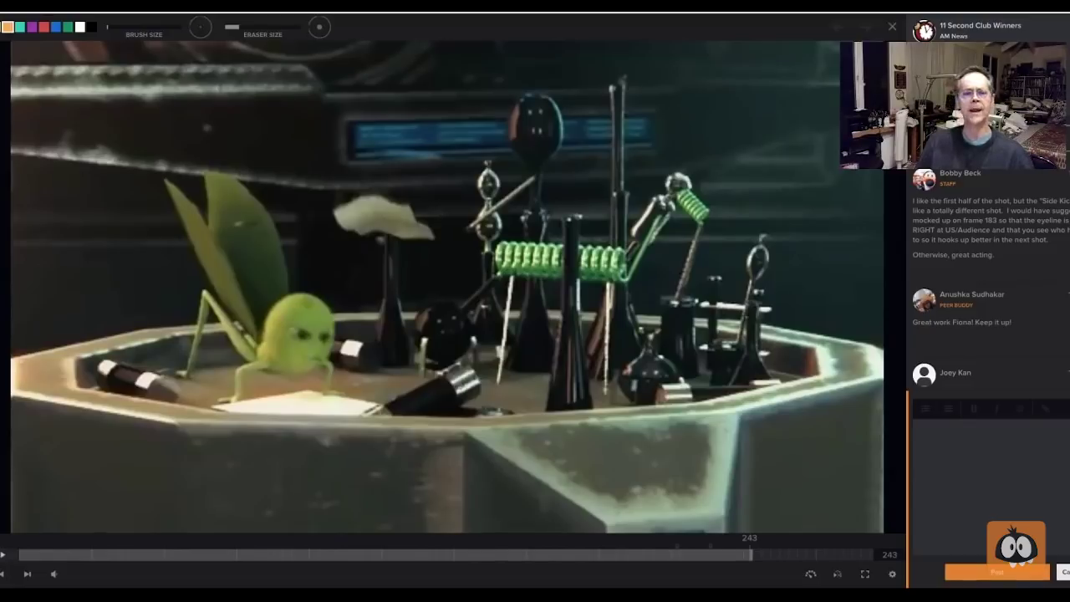
key(space)
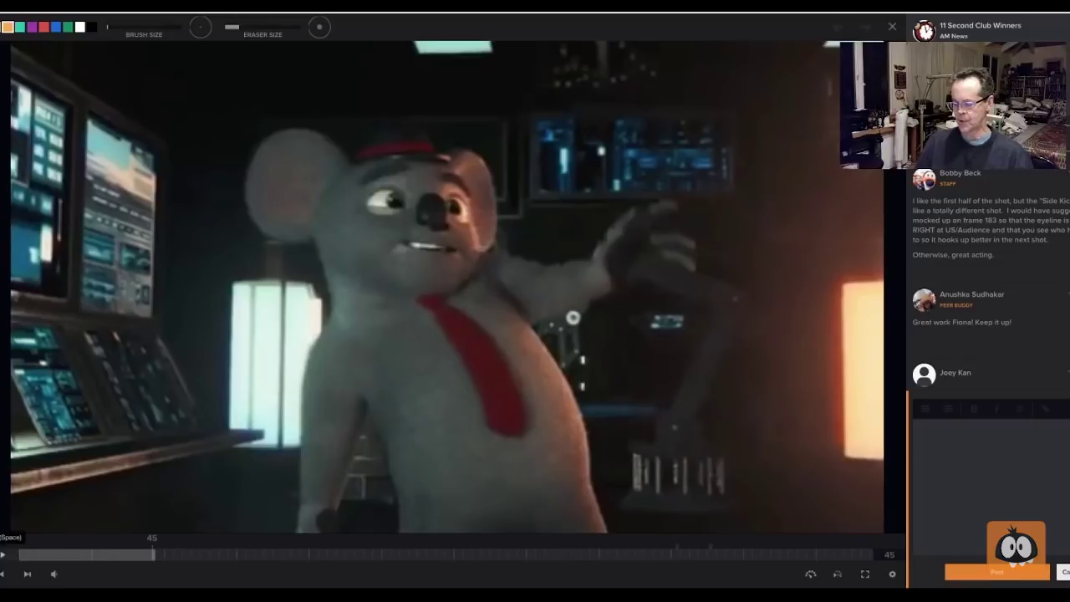
Step: Restart playback from frame 1, pause at frame 119, then step forward to frame 129
click(3, 553)
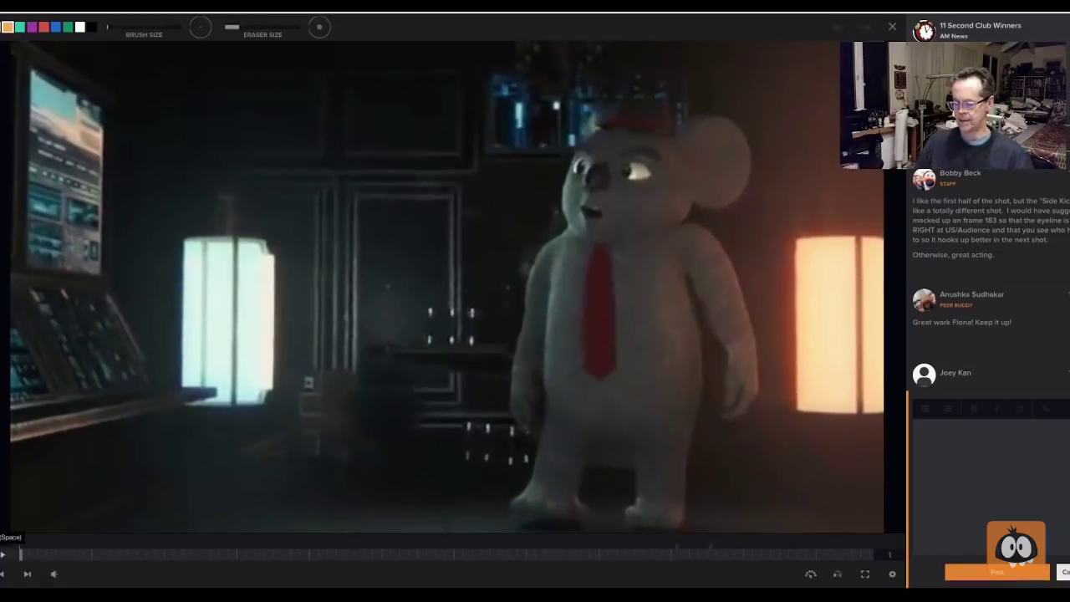
click(4, 553)
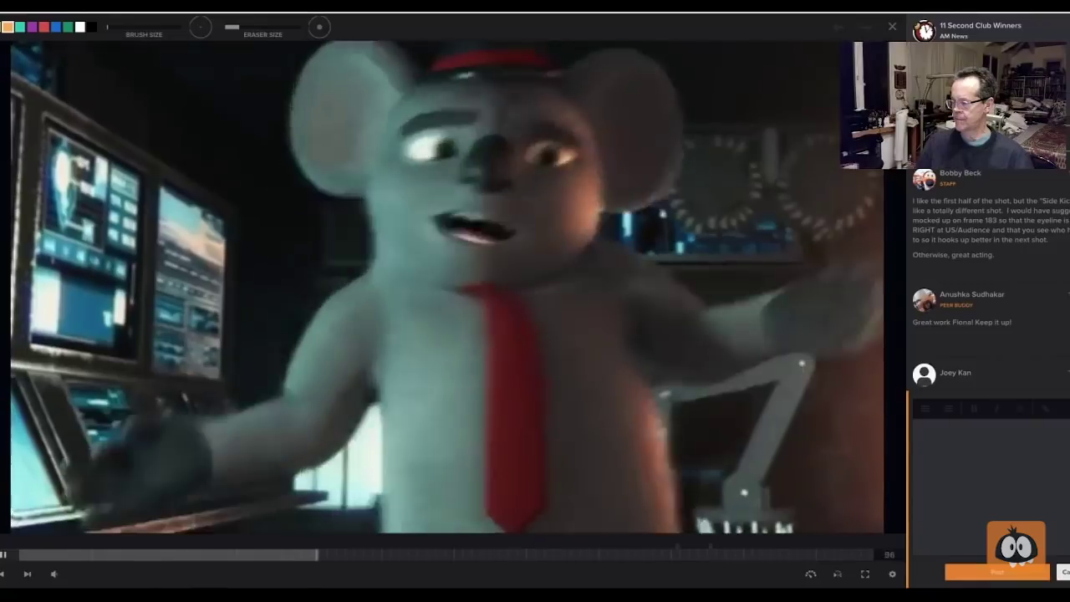
key(space)
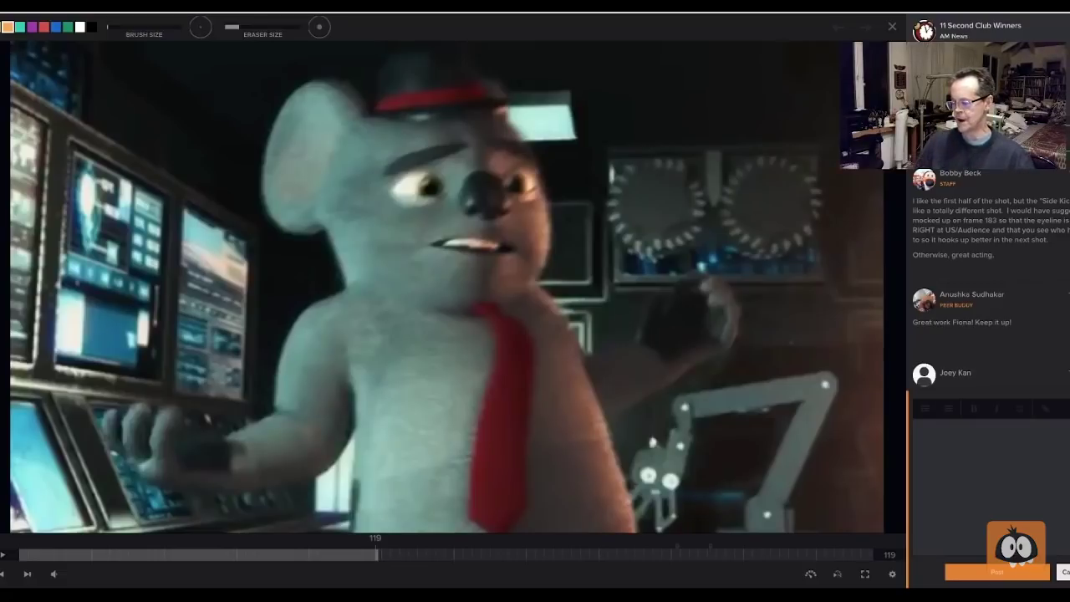
key(Right)
key(Right)
key(Right)
key(Right)
key(Right)
key(Right)
key(Right)
key(Right)
key(Right)
key(Right)
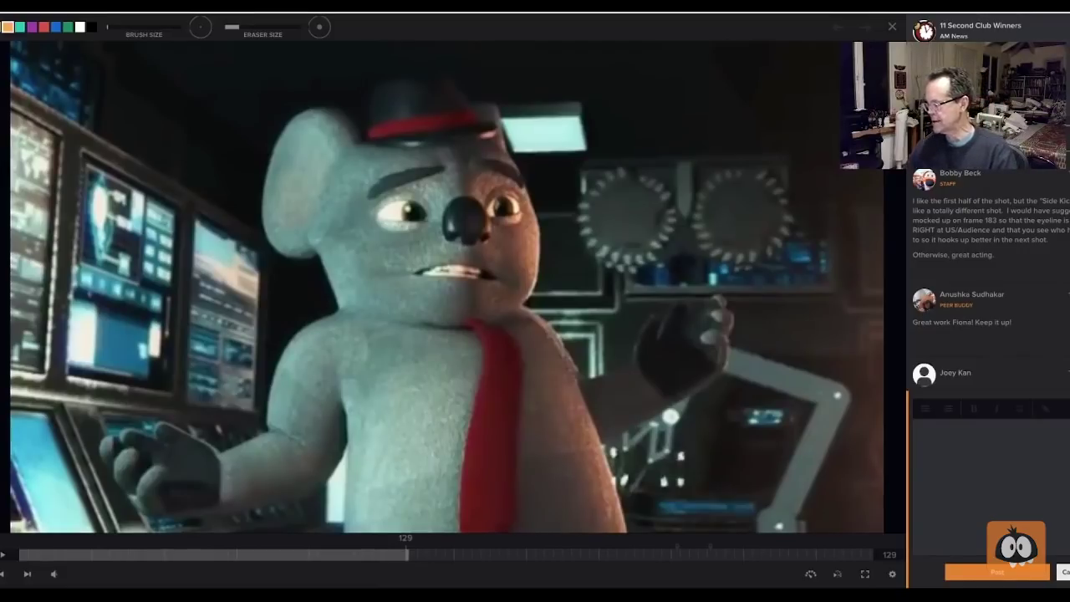
Step: Loop twice around the robot arm in orange, then play on and settle on frame 141
mouse_move(813, 403)
mouse_down()
mouse_move(872, 460)
mouse_move(824, 396)
mouse_up()
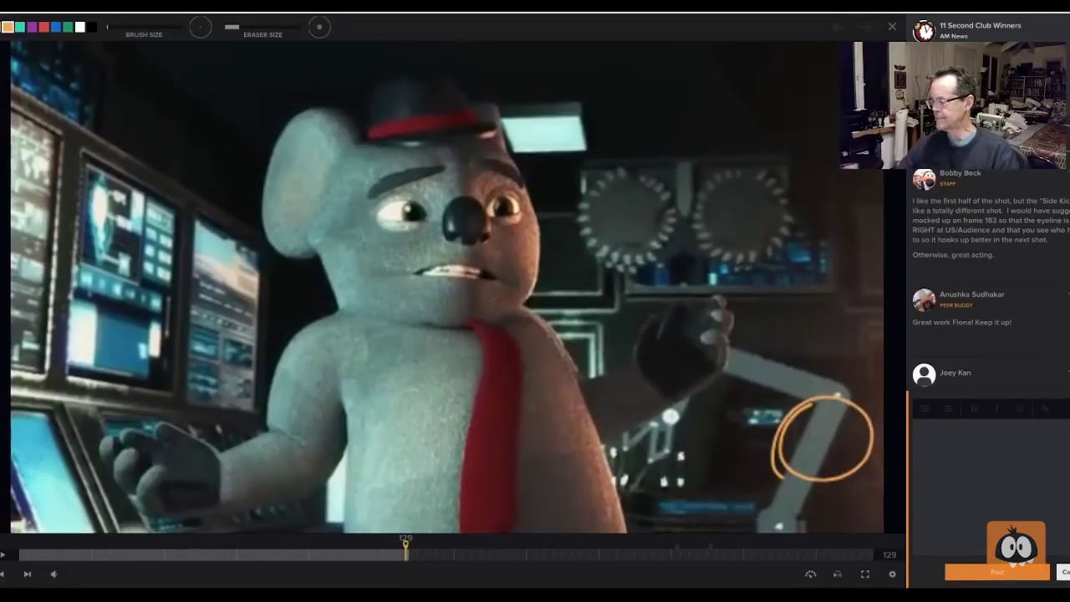
mouse_move(827, 355)
mouse_down()
mouse_move(775, 452)
mouse_move(864, 358)
mouse_move(842, 354)
mouse_up()
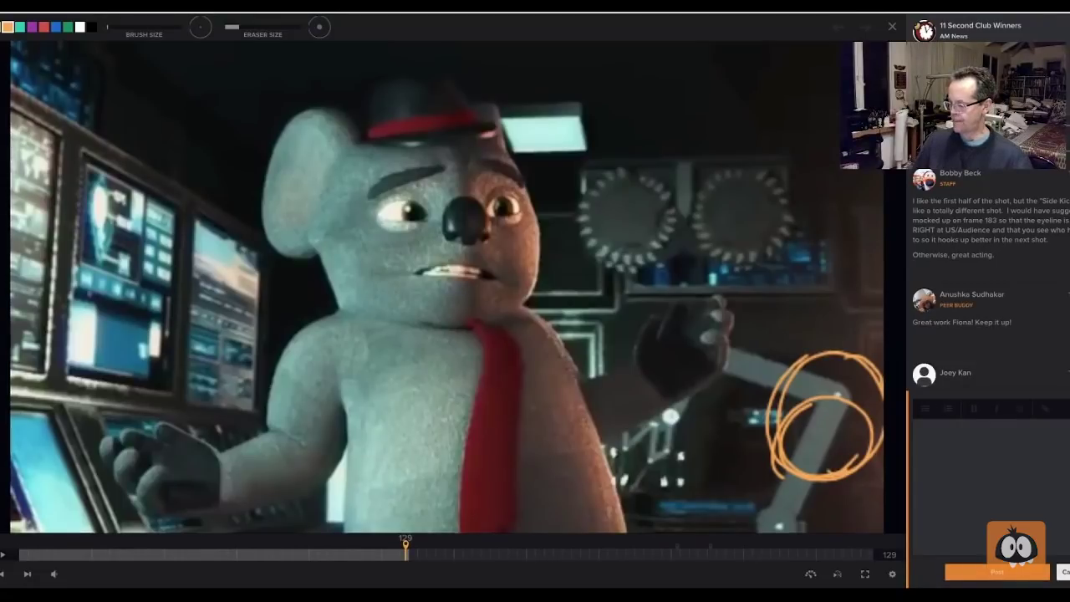
key(space)
key(Left)
key(Left)
key(Left)
key(Left)
key(Left)
key(Left)
key(Left)
key(Left)
key(Left)
key(Left)
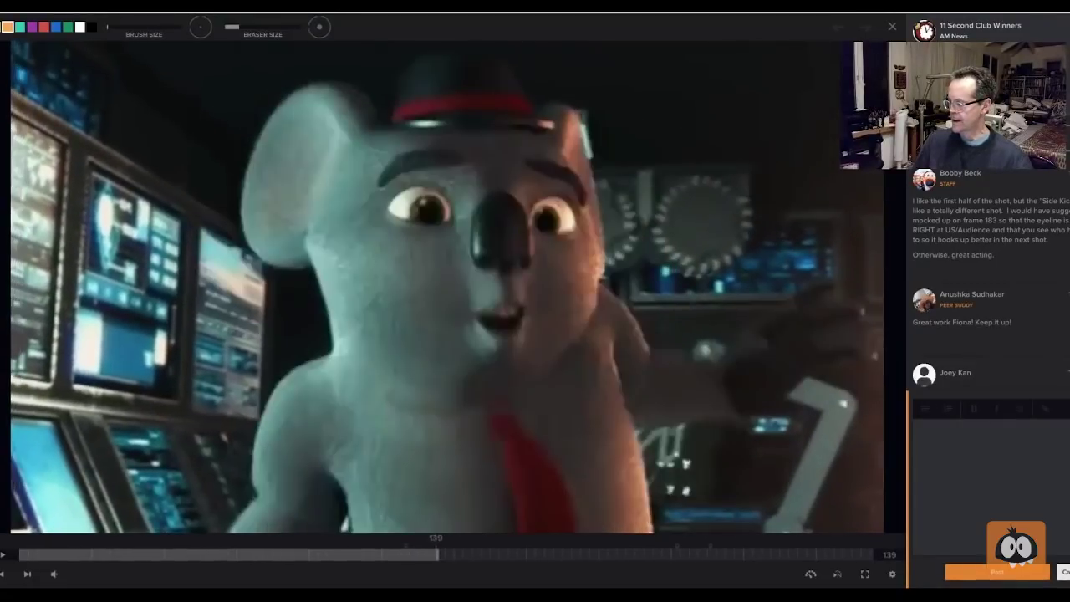
key(Right)
key(Right)
key(Right)
key(Right)
key(Right)
key(Right)
key(Right)
key(Right)
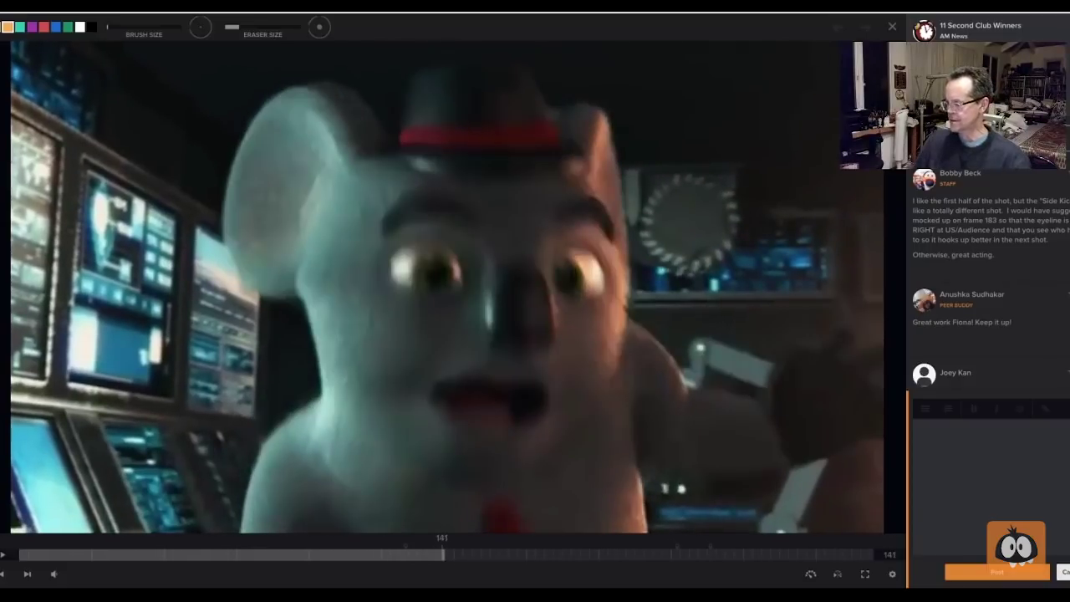
Step: Draw an orange arrow to the koala's brow and circle and scribble over both eyes
mouse_move(380, 151)
mouse_down()
mouse_move(465, 188)
mouse_move(493, 241)
mouse_move(496, 198)
mouse_up()
mouse_move(450, 243)
mouse_down()
mouse_move(428, 303)
mouse_move(465, 300)
mouse_up()
mouse_move(549, 294)
mouse_down()
mouse_move(548, 284)
mouse_move(595, 302)
mouse_up()
mouse_move(461, 272)
mouse_down()
mouse_move(443, 294)
mouse_move(451, 276)
mouse_move(456, 289)
mouse_up()
mouse_move(585, 280)
mouse_down()
mouse_move(575, 294)
mouse_move(593, 274)
mouse_move(598, 294)
mouse_up()
Step: Draw an orange arrow from the eye to the bug, scribble over the bug, and play to frame 191
drag(568, 339, 815, 493)
mouse_move(800, 461)
mouse_down()
mouse_move(808, 507)
mouse_move(765, 512)
mouse_up()
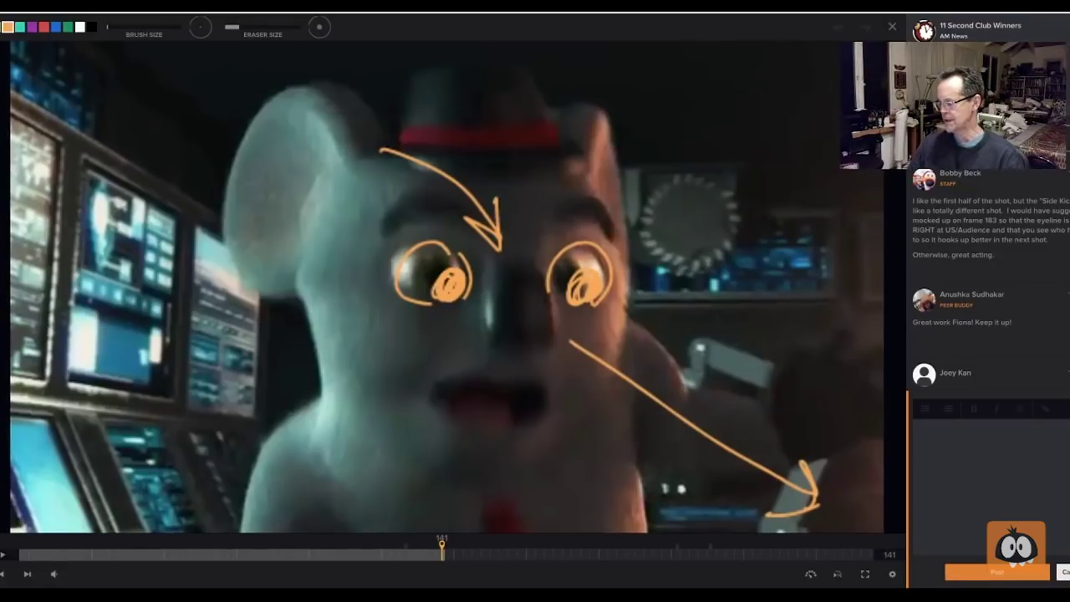
mouse_move(883, 449)
mouse_down()
mouse_move(843, 500)
mouse_move(878, 455)
mouse_move(840, 511)
mouse_move(873, 455)
mouse_up()
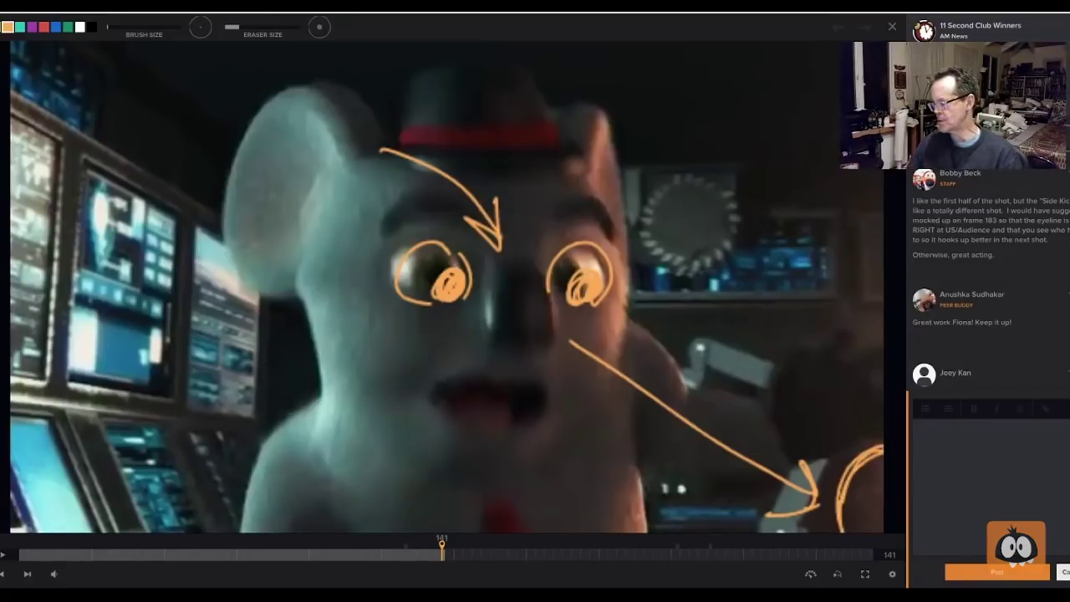
mouse_move(883, 422)
mouse_down()
mouse_move(799, 527)
mouse_move(878, 420)
mouse_move(844, 418)
mouse_move(883, 439)
mouse_move(808, 462)
mouse_move(799, 508)
mouse_move(872, 465)
mouse_move(818, 530)
mouse_move(877, 475)
mouse_move(882, 528)
mouse_move(834, 510)
mouse_move(849, 518)
mouse_up()
drag(768, 451, 750, 483)
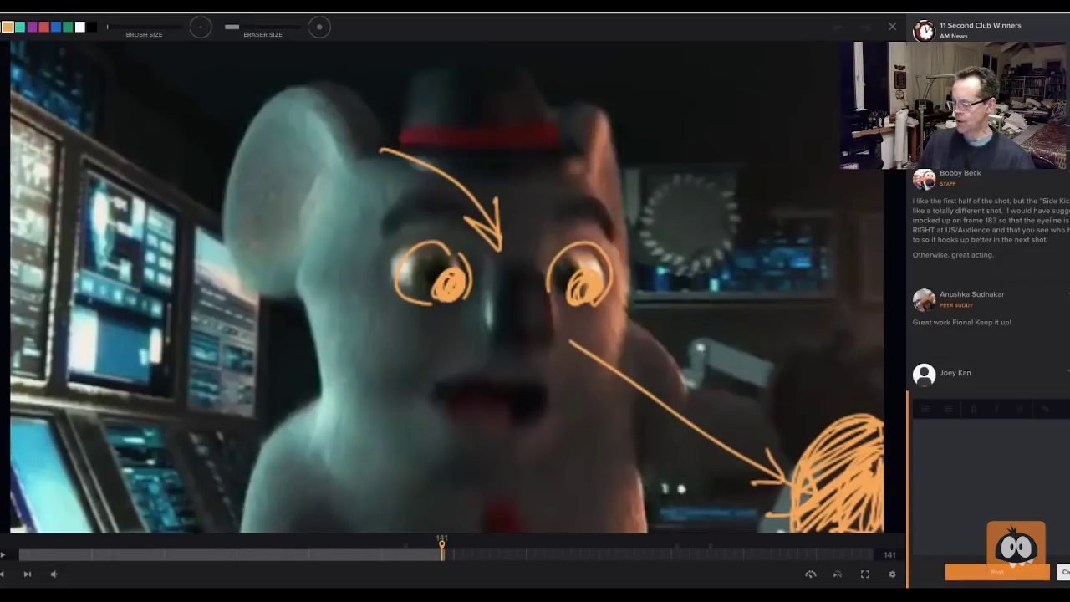
key(space)
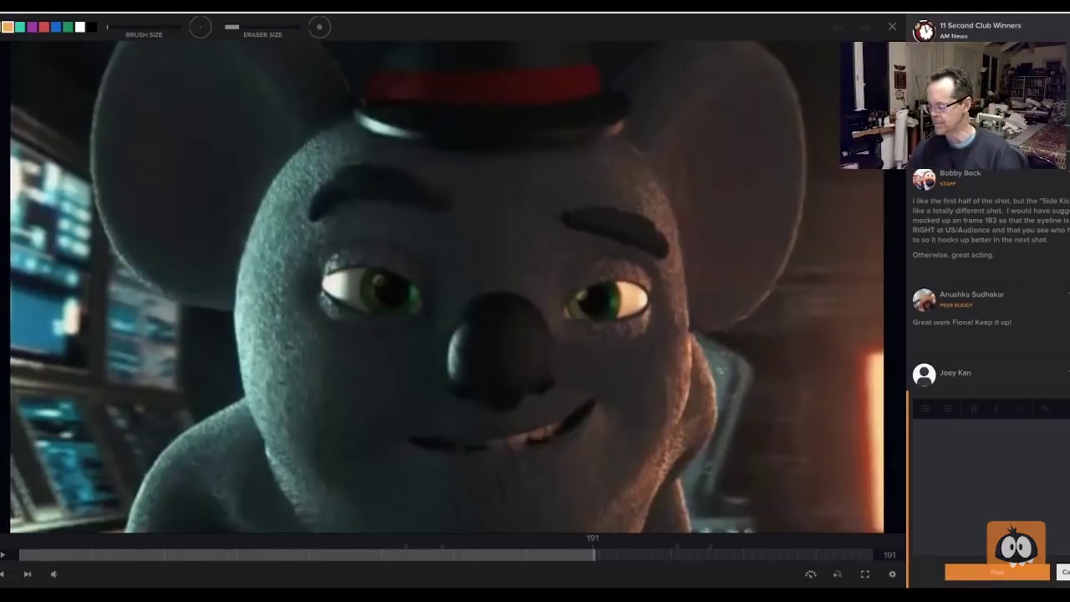
Step: Scrub to frame 161 and play forward, then step back through the koala shot to frame 174
key(Left)
key(Left)
key(Left)
key(Left)
key(Left)
key(Left)
key(Left)
key(Left)
key(Left)
key(Left)
key(Left)
key(Left)
key(Left)
key(Left)
key(Left)
key(Left)
key(Left)
key(Left)
key(Left)
key(Left)
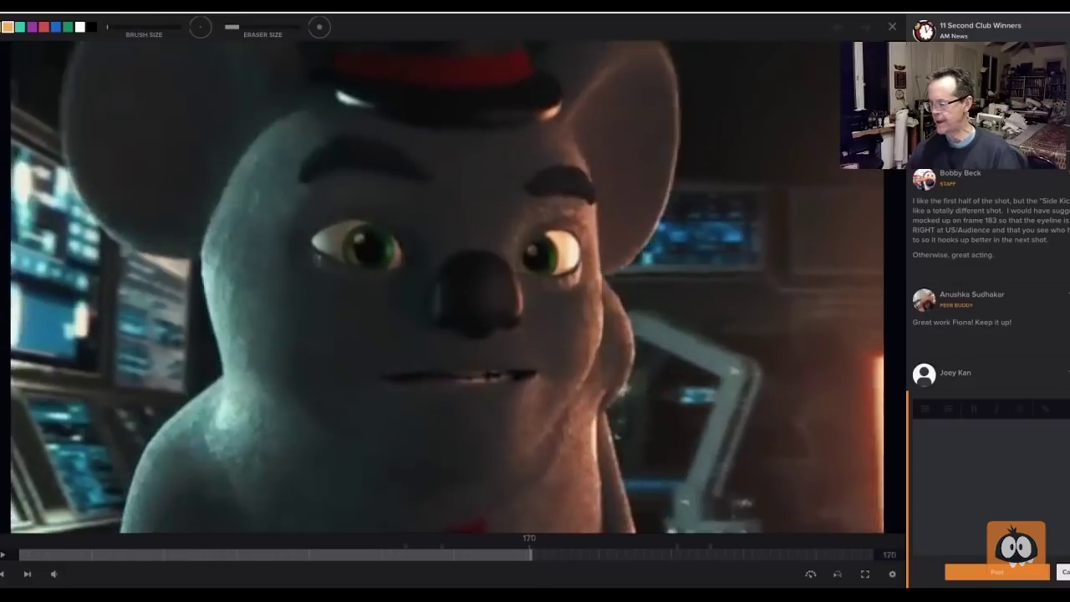
key(Left)
key(Left)
key(Left)
key(Left)
key(Left)
key(Left)
key(Left)
key(Left)
key(Left)
key(Left)
key(Left)
key(Left)
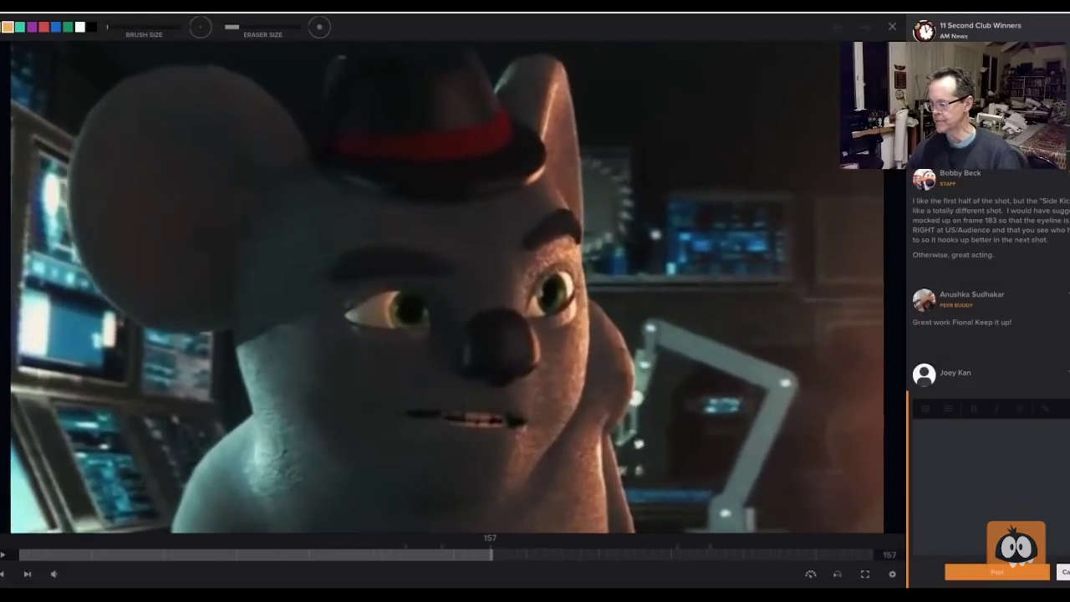
key(Right)
key(Right)
key(Right)
key(Right)
key(Right)
key(Right)
key(Right)
key(Right)
key(Right)
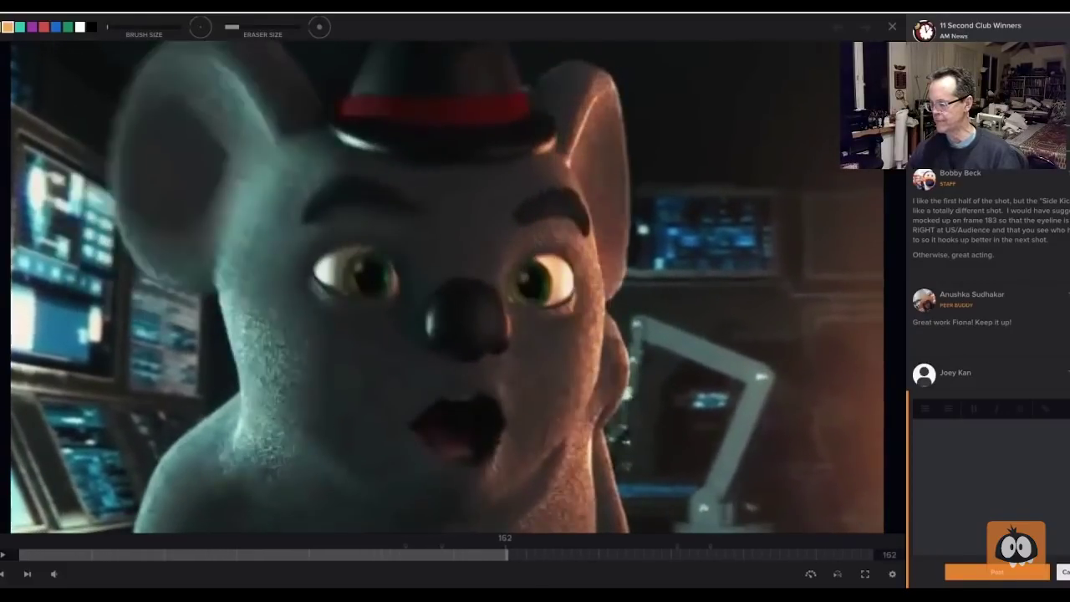
key(Right)
key(Right)
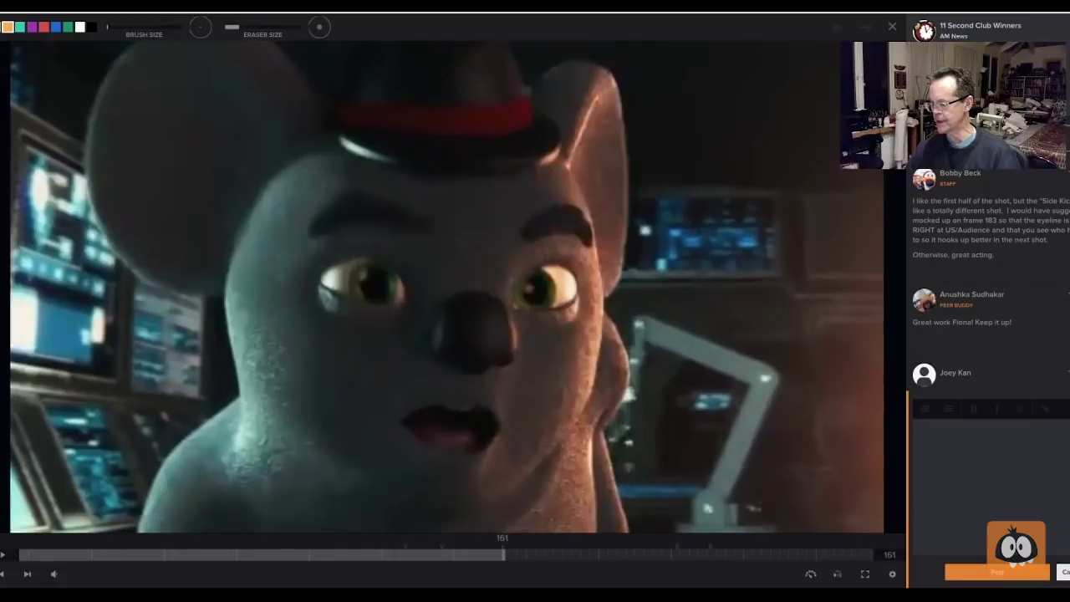
key(space)
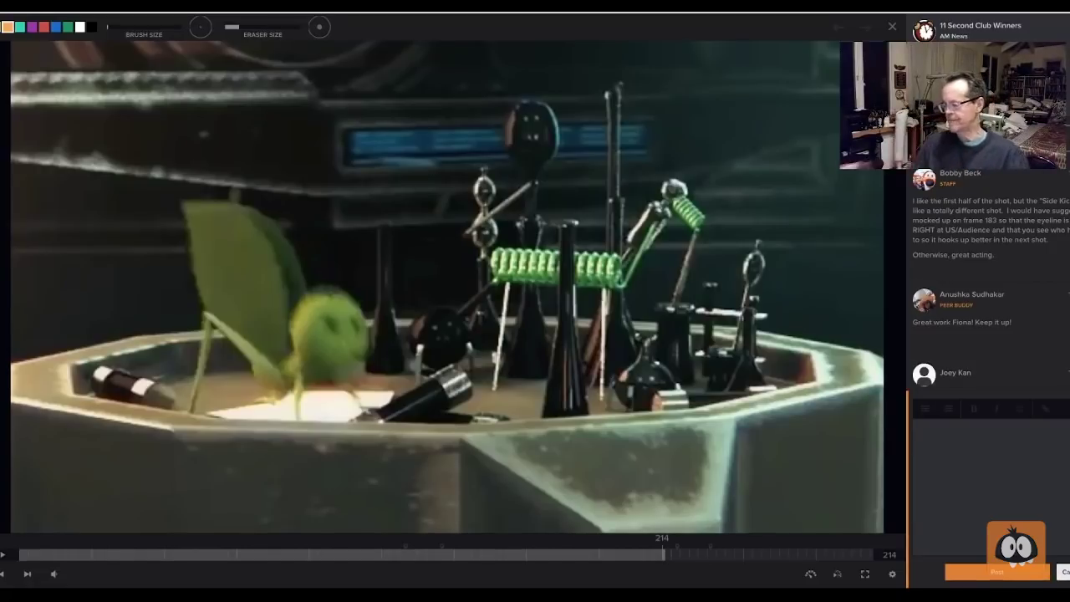
key(Left)
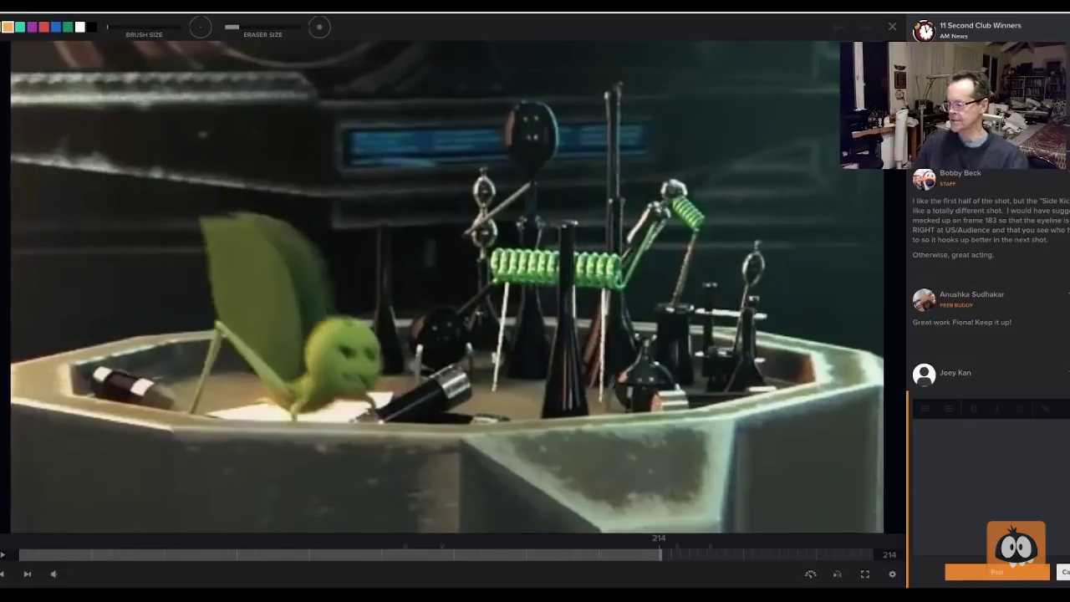
key(Left)
key(Left)
key(Left)
key(Left)
key(Left)
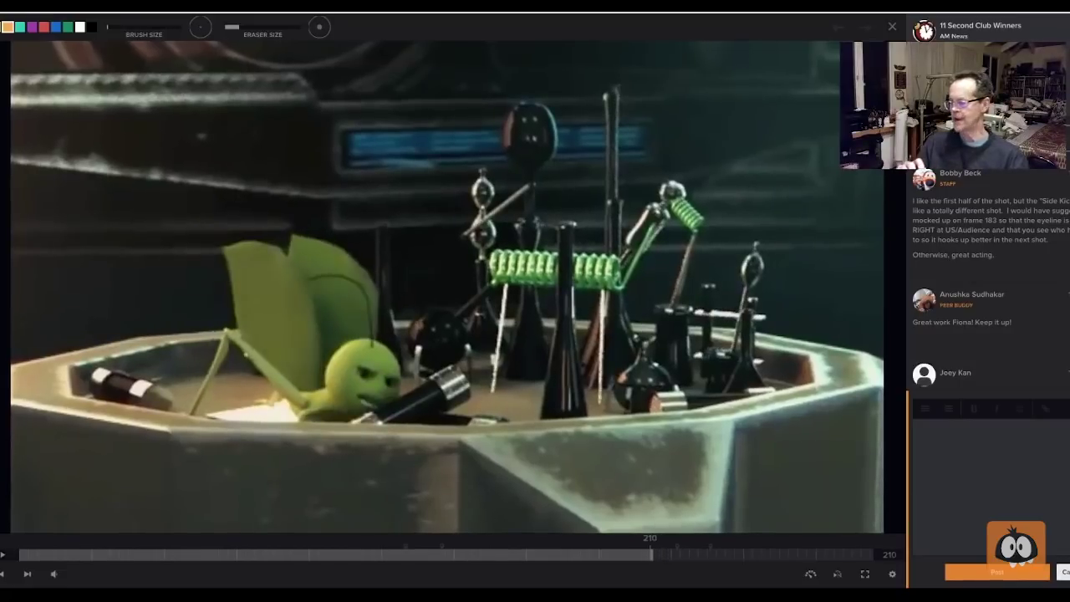
key(Left)
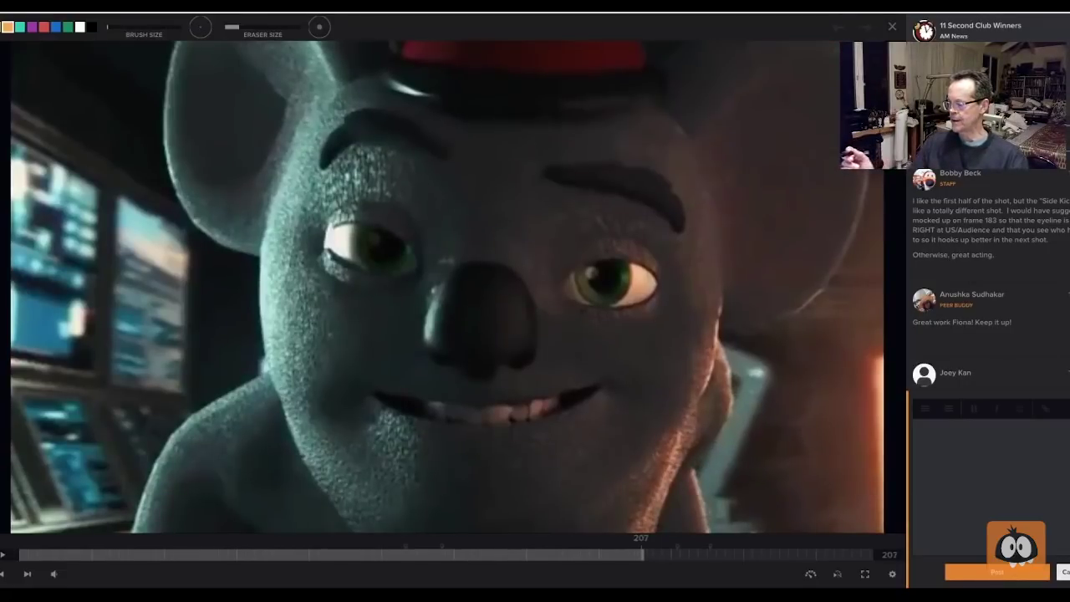
key(Left)
key(Left)
key(Left)
key(Left)
key(Left)
key(Left)
key(Left)
key(Left)
key(Left)
key(Left)
key(Left)
key(Left)
key(Left)
key(Left)
key(Left)
key(Left)
key(Left)
key(Left)
key(Left)
key(Left)
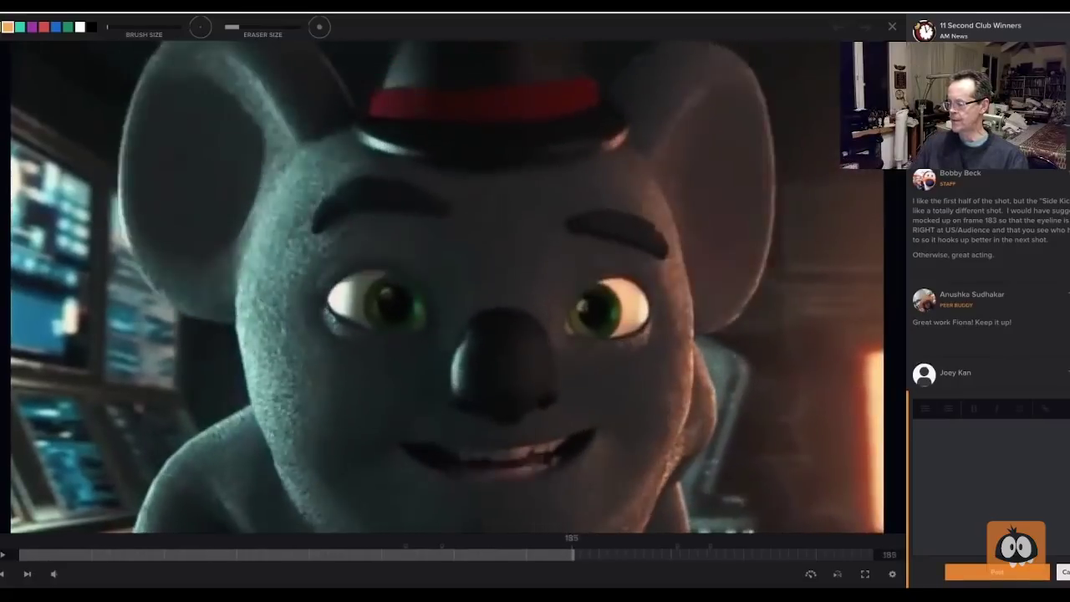
key(Right)
key(Right)
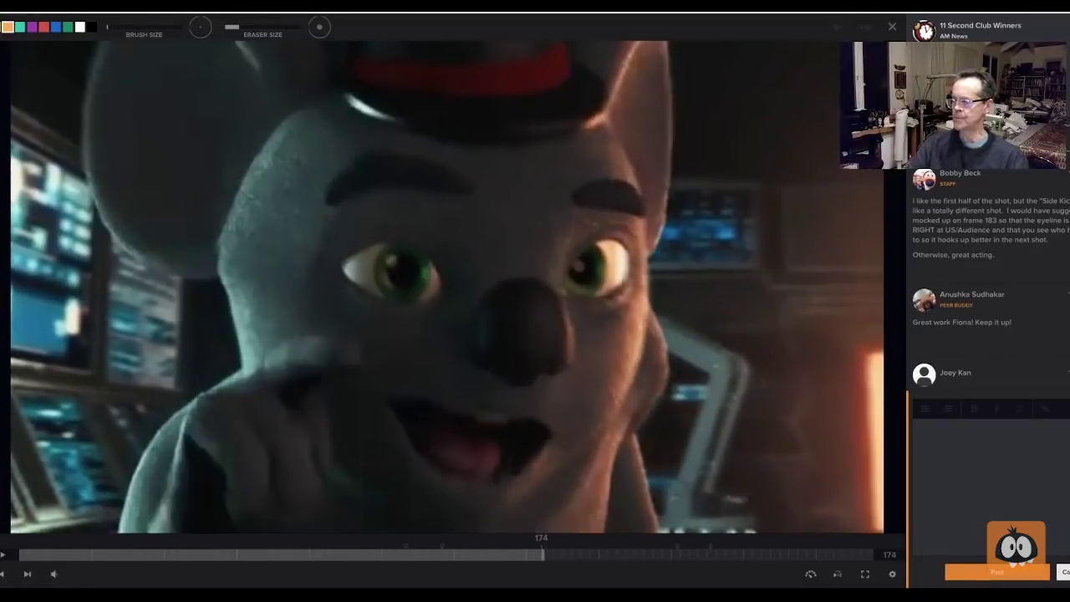
Step: On frame 174, draw an orange face circle, eye line, diagonal arrow and vertical centre line
mouse_move(281, 117)
mouse_down()
mouse_move(213, 309)
mouse_move(400, 508)
mouse_move(415, 65)
mouse_move(616, 429)
mouse_move(410, 502)
mouse_up()
mouse_move(502, 115)
mouse_down()
mouse_move(527, 359)
mouse_move(491, 476)
mouse_up()
mouse_move(266, 274)
mouse_down()
mouse_move(472, 309)
mouse_move(656, 289)
mouse_up()
drag(581, 332, 742, 435)
mouse_move(707, 402)
mouse_down()
mouse_move(747, 446)
mouse_move(704, 443)
mouse_up()
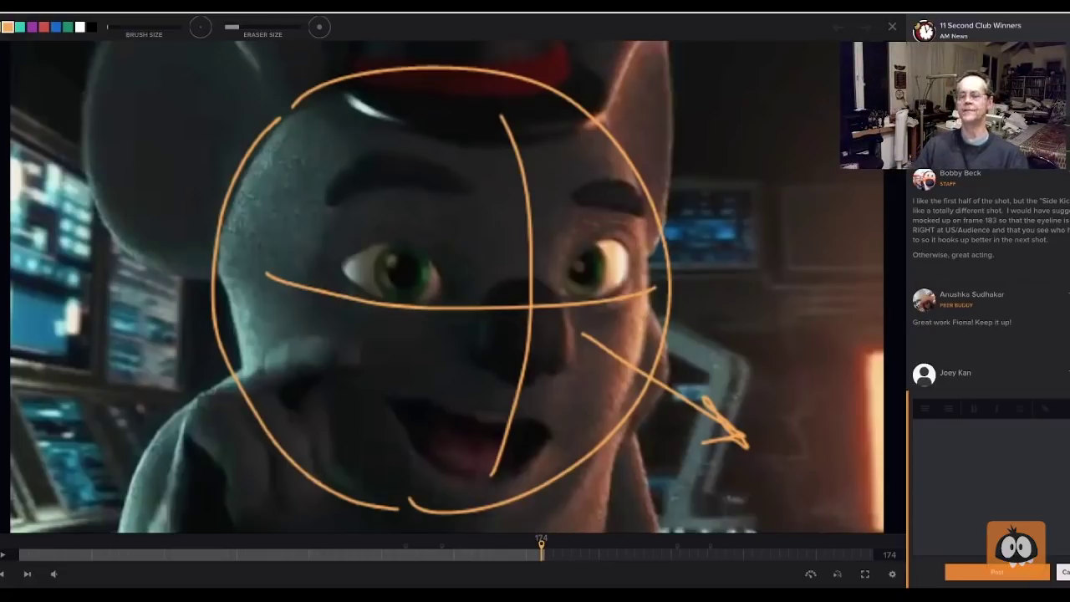
drag(479, 46, 467, 532)
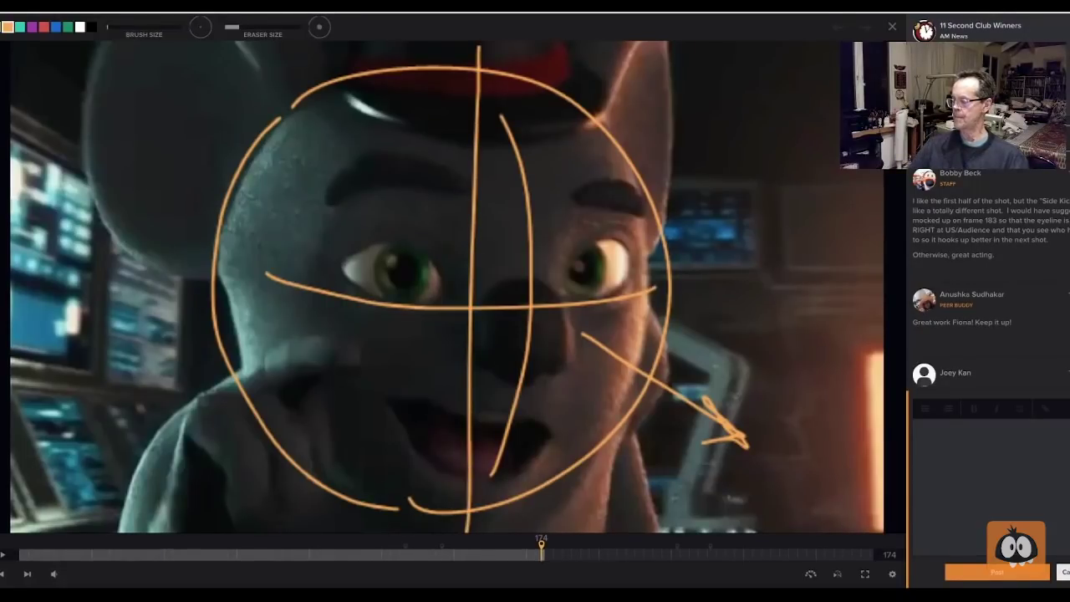
Step: On frame 178, draw an orange face circle, centre line, eye line, eye loops and sweeping arrow
key(Left)
key(Left)
key(Right)
key(Right)
key(Right)
key(Right)
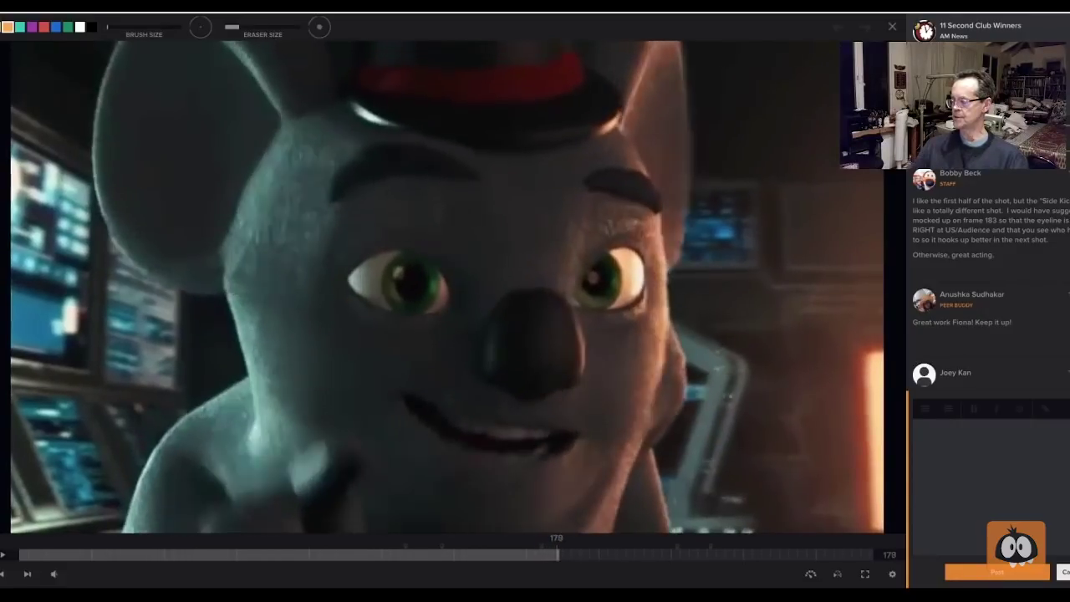
key(Right)
key(Right)
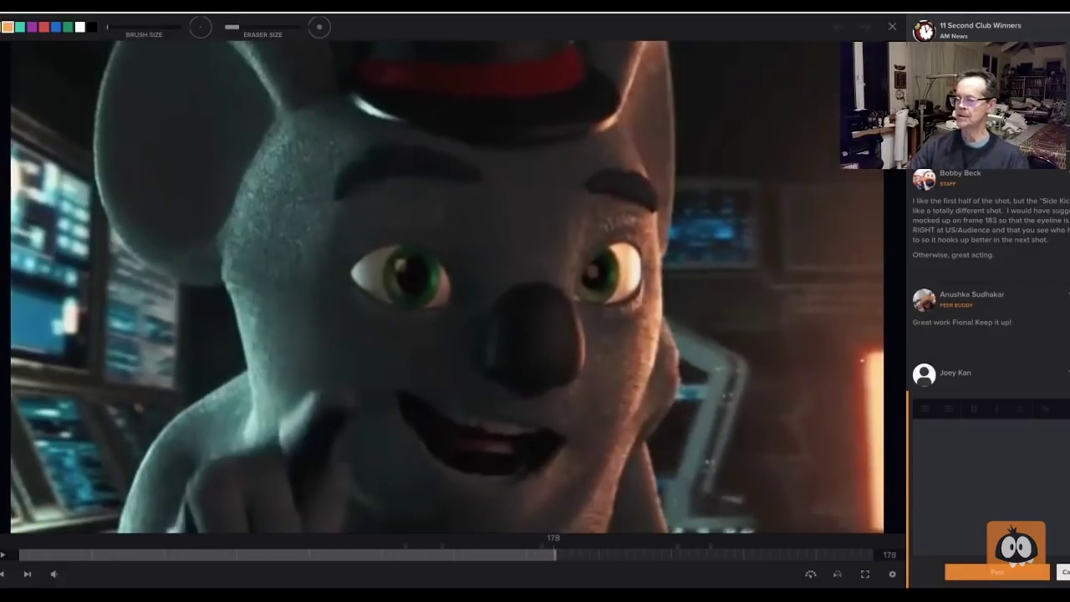
mouse_move(181, 392)
mouse_down()
mouse_move(142, 236)
mouse_move(270, 84)
mouse_move(461, 102)
mouse_move(540, 214)
mouse_move(482, 438)
mouse_move(343, 498)
mouse_move(196, 434)
mouse_move(171, 380)
mouse_up()
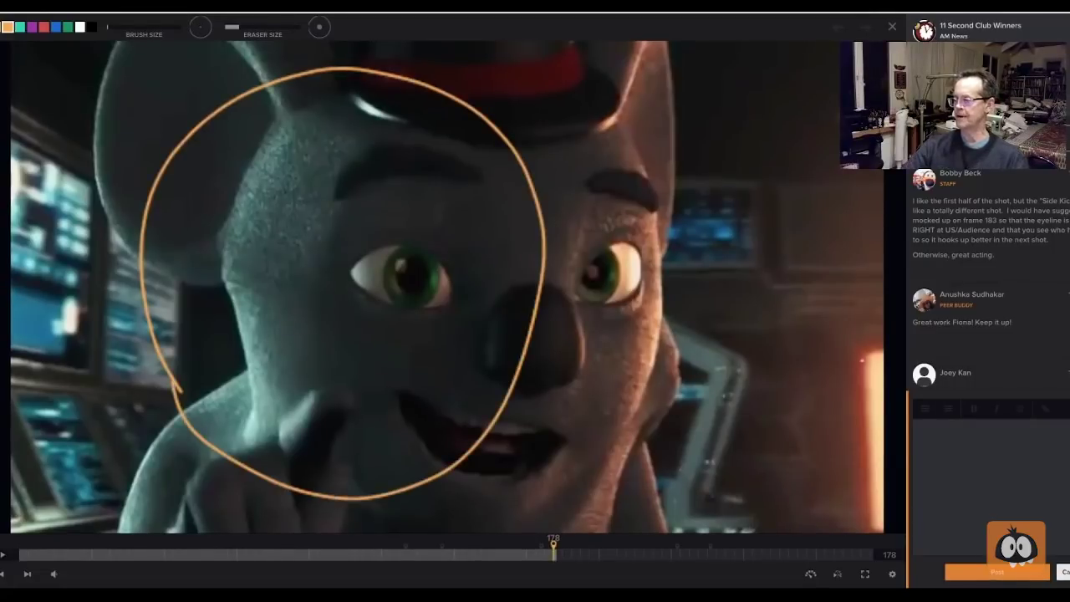
drag(387, 119, 347, 462)
mouse_move(208, 291)
mouse_down()
mouse_move(214, 302)
mouse_move(565, 294)
mouse_up()
mouse_move(355, 252)
mouse_down()
mouse_move(330, 330)
mouse_move(364, 296)
mouse_move(357, 325)
mouse_move(331, 321)
mouse_up()
mouse_move(451, 320)
mouse_down()
mouse_move(507, 281)
mouse_move(477, 316)
mouse_up()
mouse_move(840, 413)
mouse_down()
mouse_move(753, 472)
mouse_move(737, 528)
mouse_up()
Step: On frame 209, sketch an orange box holding a winged stick bug, with an arrow pointing at it
key(space)
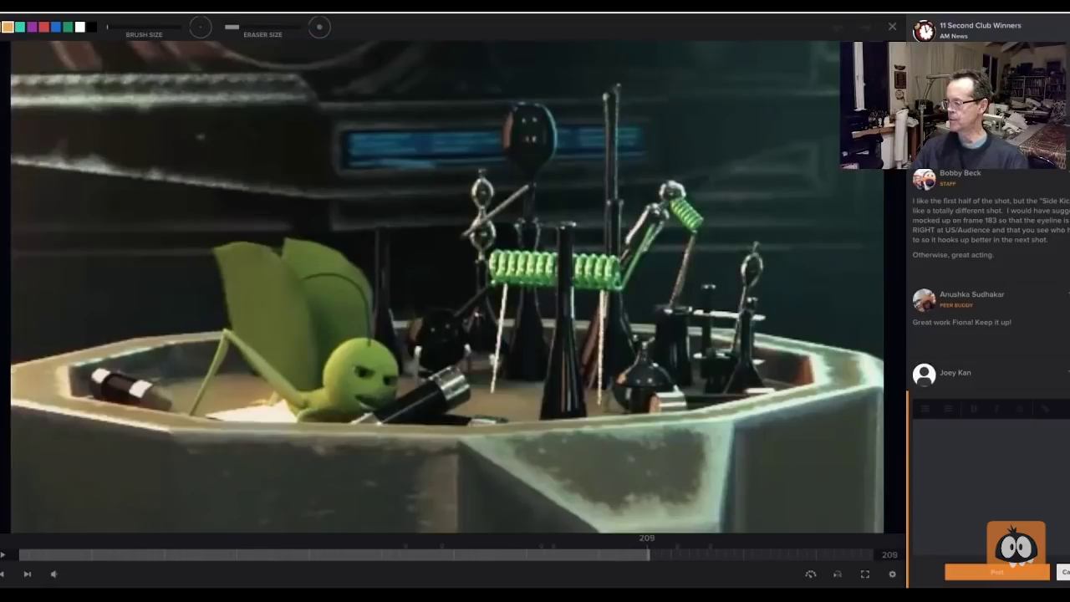
mouse_move(660, 174)
mouse_down()
mouse_move(661, 52)
mouse_move(840, 43)
mouse_move(859, 192)
mouse_move(657, 186)
mouse_up()
mouse_move(814, 105)
mouse_down()
mouse_move(821, 158)
mouse_move(772, 174)
mouse_move(799, 176)
mouse_up()
drag(817, 159, 828, 173)
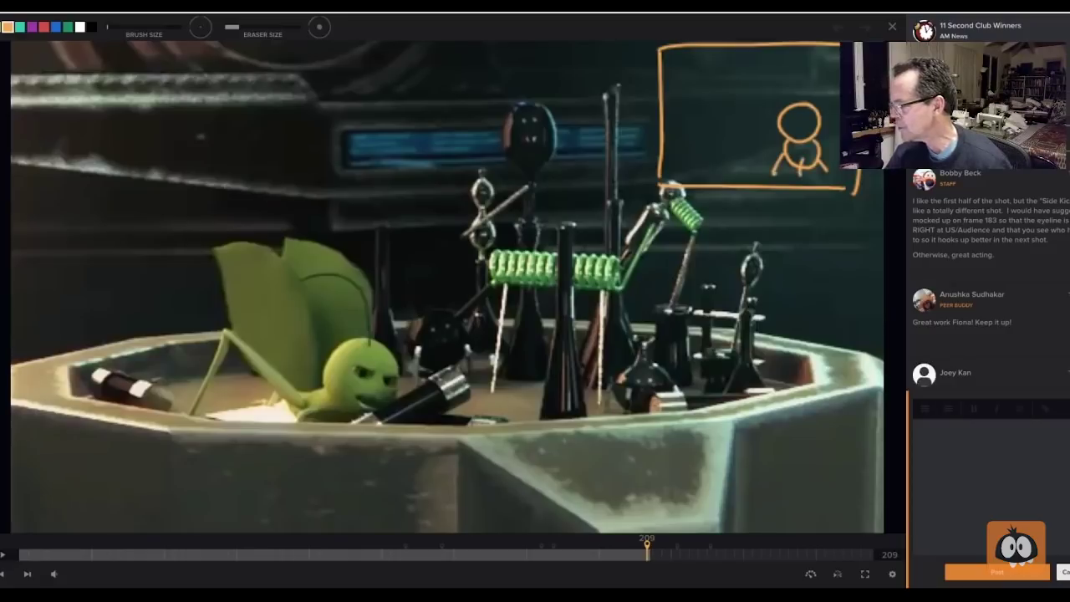
mouse_move(780, 119)
mouse_down()
mouse_move(758, 99)
mouse_move(794, 147)
mouse_up()
mouse_move(819, 119)
mouse_down()
mouse_move(830, 109)
mouse_move(818, 149)
mouse_up()
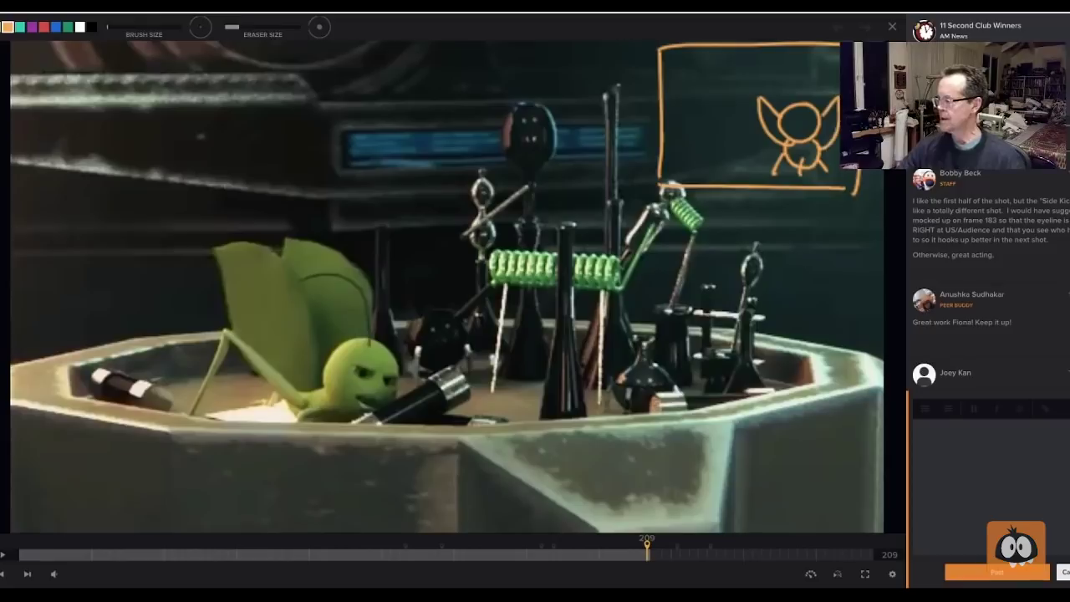
click(699, 61)
mouse_move(712, 70)
mouse_down()
mouse_move(746, 98)
mouse_move(727, 101)
mouse_up()
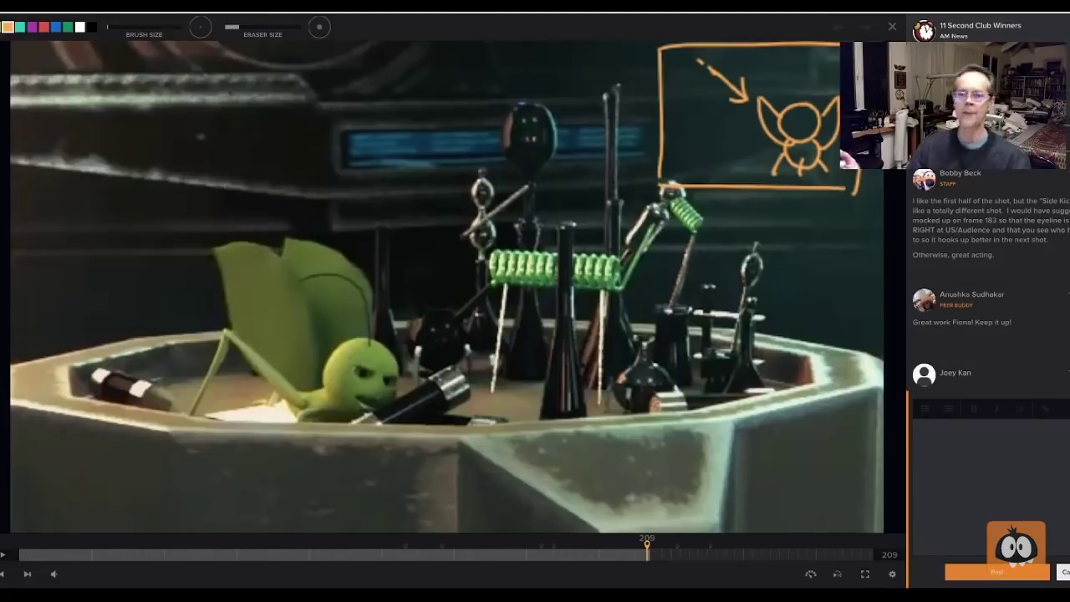
Step: On frame 206, loop both koala eyes in orange, add a down-left arrow, then return to frame 1
key(Left)
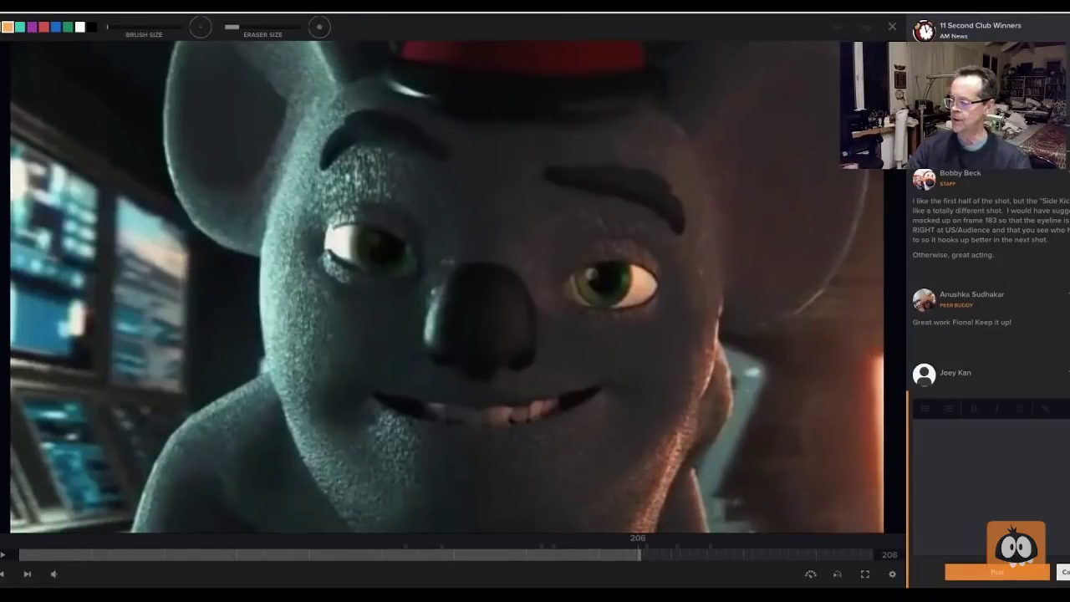
mouse_move(326, 249)
mouse_down()
mouse_move(425, 266)
mouse_move(333, 264)
mouse_move(362, 249)
mouse_move(355, 269)
mouse_up()
mouse_move(566, 258)
mouse_down()
mouse_move(572, 269)
mouse_move(603, 247)
mouse_move(649, 304)
mouse_move(577, 294)
mouse_move(589, 289)
mouse_up()
mouse_move(426, 310)
mouse_down()
mouse_move(215, 416)
mouse_move(284, 408)
mouse_up()
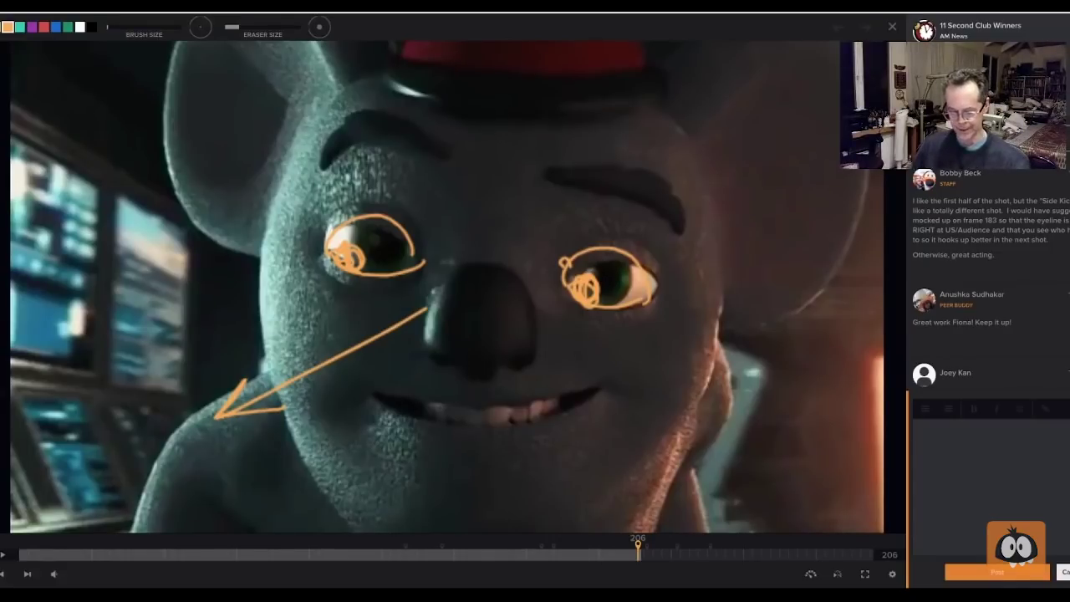
key(Home)
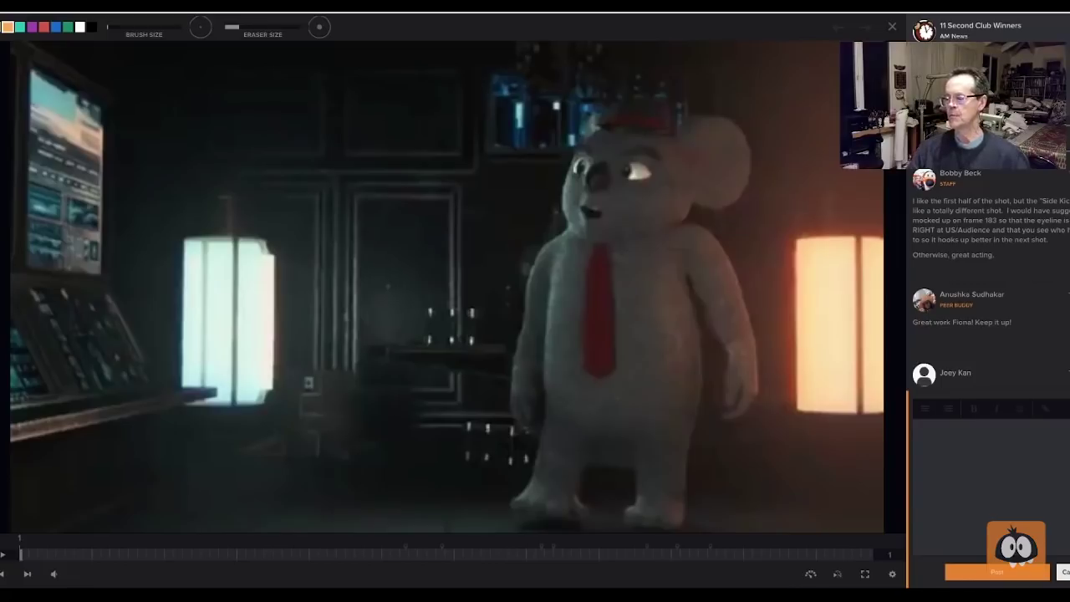
Step: Draw orange strokes down both of the koala's sides and a centre line from head to feet
drag(536, 263, 524, 432)
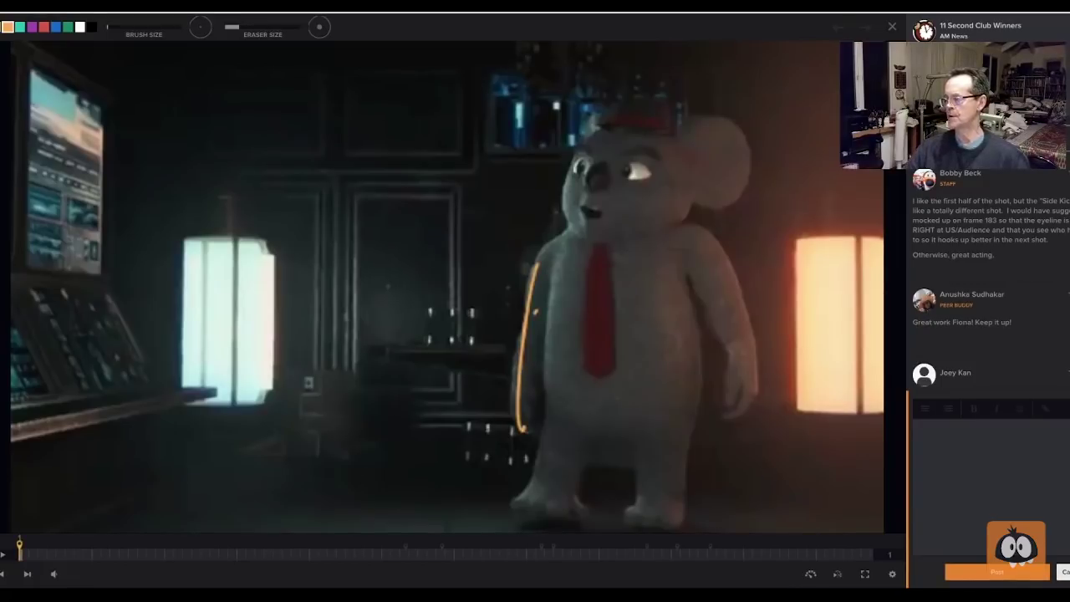
mouse_move(704, 232)
mouse_down()
mouse_move(736, 298)
mouse_move(744, 428)
mouse_up()
drag(702, 291, 733, 404)
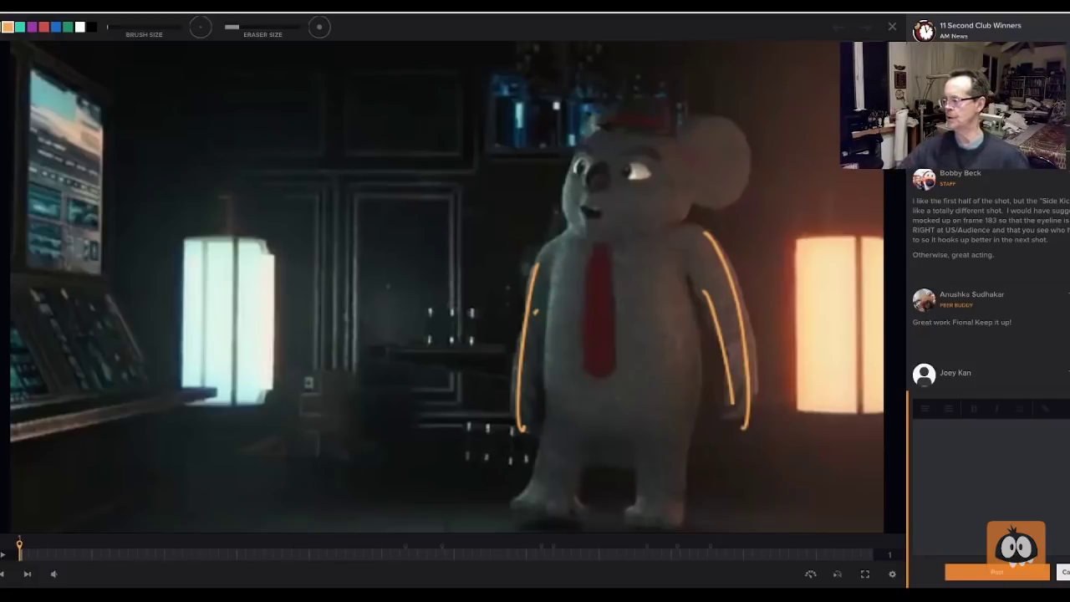
drag(612, 147, 598, 519)
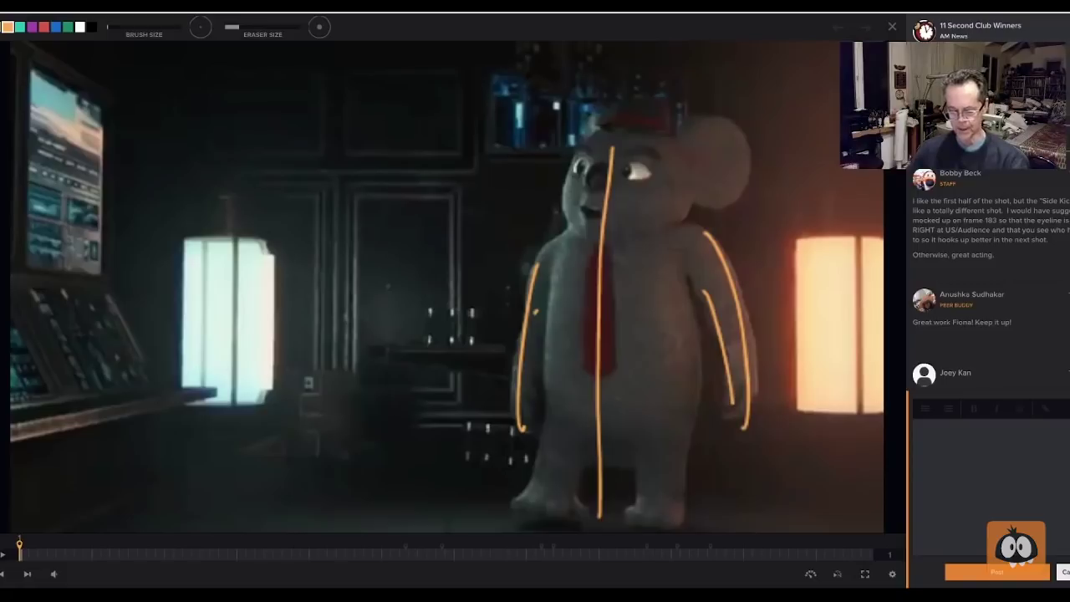
Step: Play the clip to about frame 25, compare frames around 11-19, then return to frame 1
key(Right)
key(space)
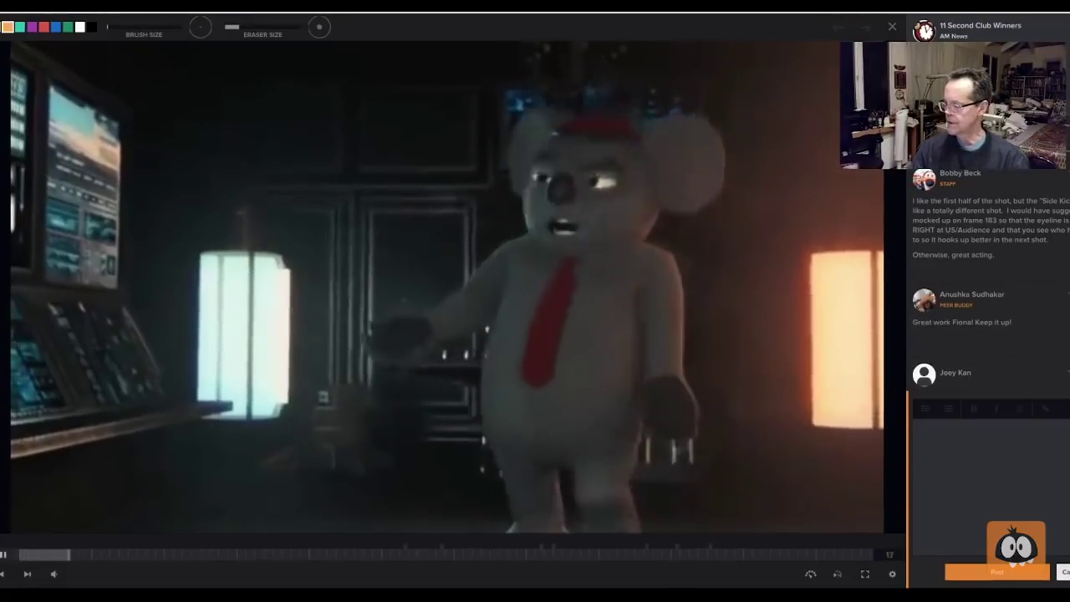
key(space)
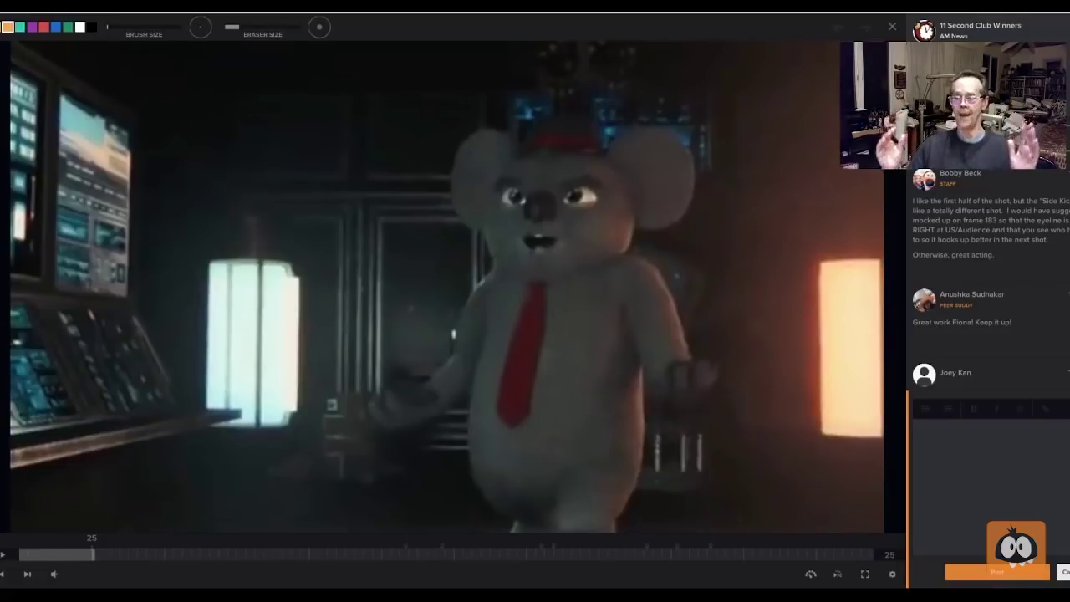
key(Left)
key(Left)
key(Left)
key(Left)
key(Left)
key(Left)
key(Left)
key(Left)
key(Left)
key(Left)
key(Left)
key(Left)
key(Left)
key(Left)
key(Right)
key(Right)
key(Right)
key(Right)
key(Right)
key(Right)
key(Right)
key(Right)
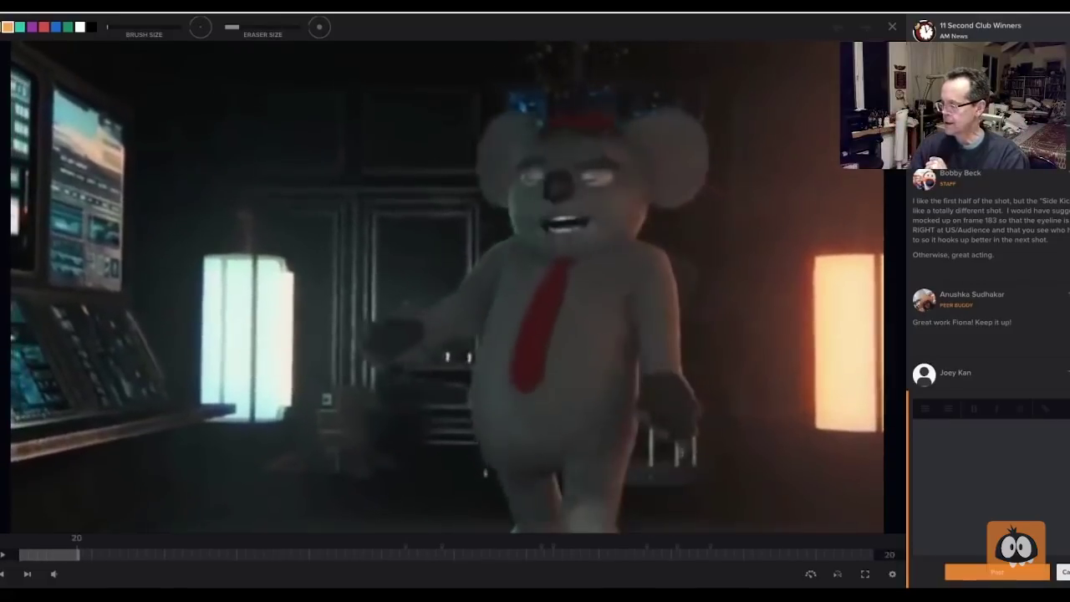
key(Right)
key(Left)
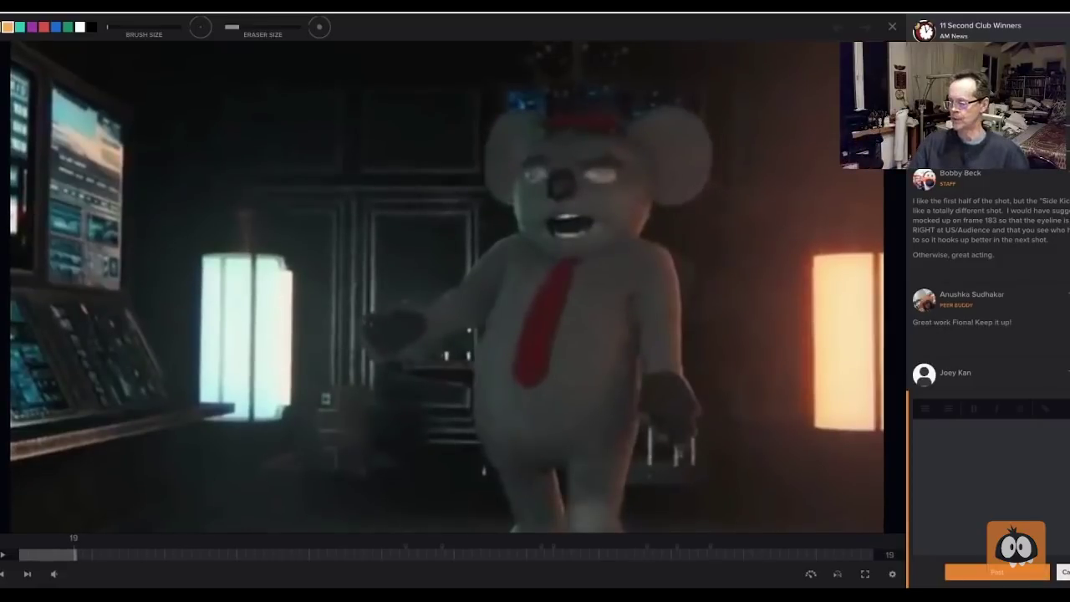
key(Home)
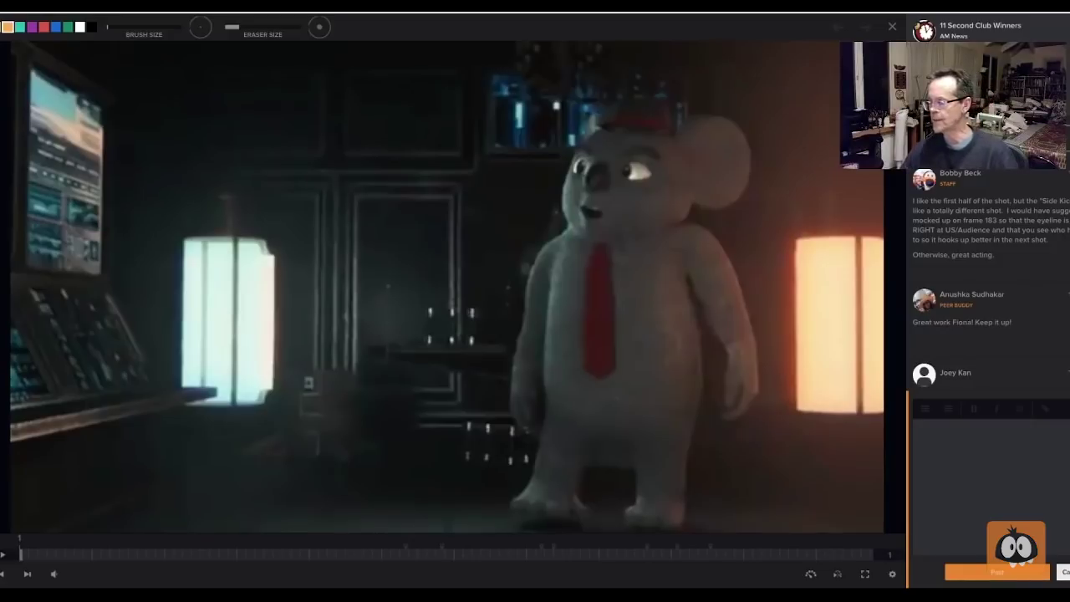
Step: Sketch a raised open hand with fingers and an arm line in orange on the koala's left
mouse_move(489, 278)
mouse_down()
mouse_move(485, 315)
mouse_move(507, 354)
mouse_move(520, 357)
mouse_up()
mouse_move(498, 292)
mouse_down()
mouse_move(516, 296)
mouse_move(558, 243)
mouse_move(544, 347)
mouse_move(512, 367)
mouse_move(488, 266)
mouse_move(503, 264)
mouse_move(452, 261)
mouse_move(436, 275)
mouse_up()
drag(458, 294, 441, 305)
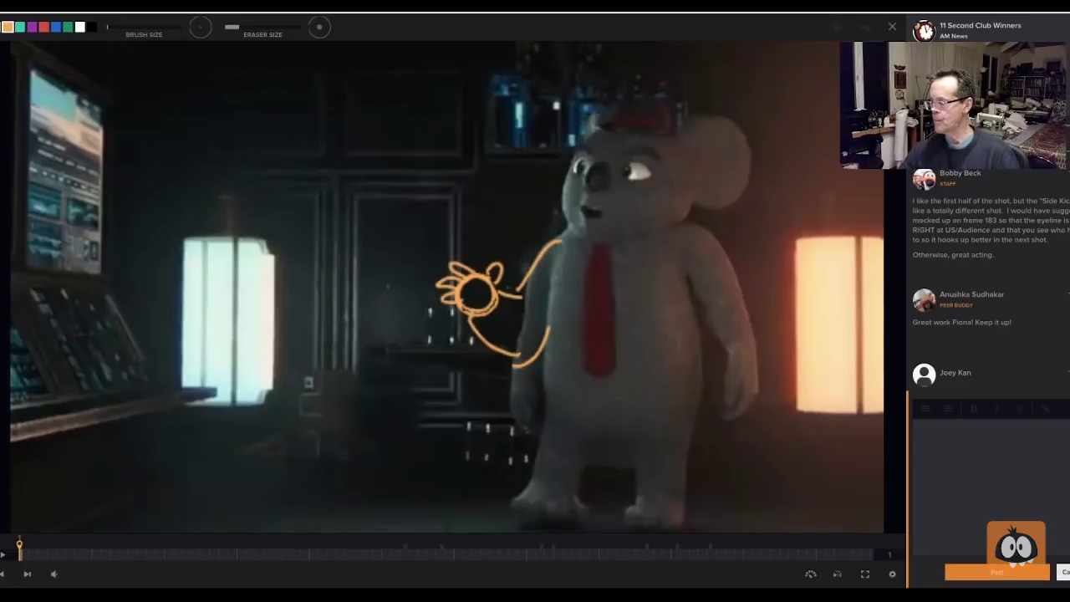
Step: Sketch the koala's right shoulder and bent forearm hanging down in orange
mouse_move(682, 229)
mouse_down()
mouse_move(751, 288)
mouse_move(770, 334)
mouse_up()
drag(689, 280, 743, 333)
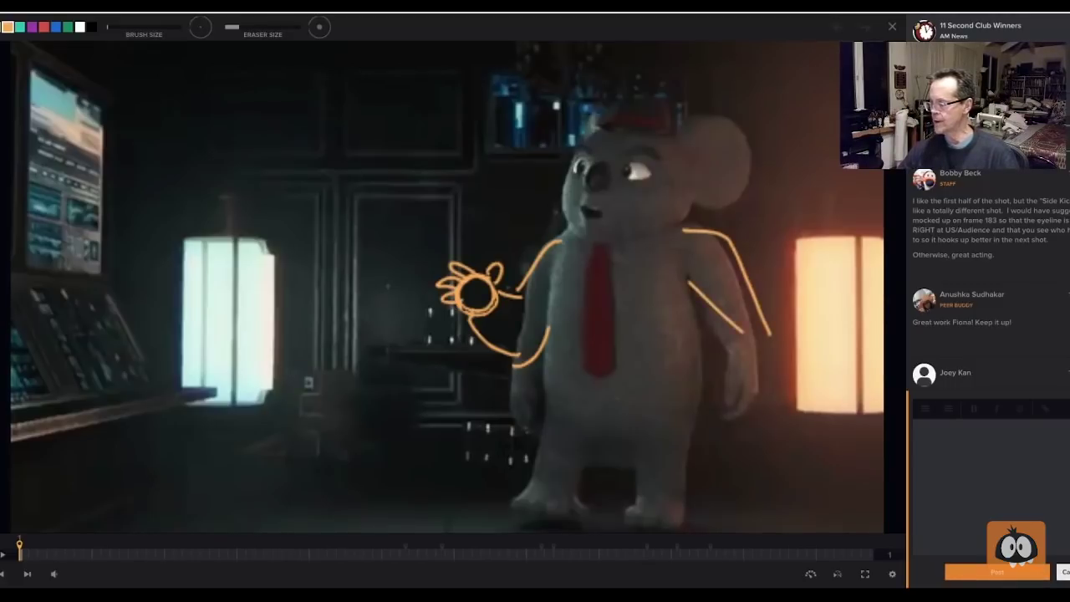
drag(708, 233, 756, 296)
drag(767, 335, 744, 389)
mouse_move(734, 333)
mouse_down()
mouse_move(711, 412)
mouse_move(746, 386)
mouse_up()
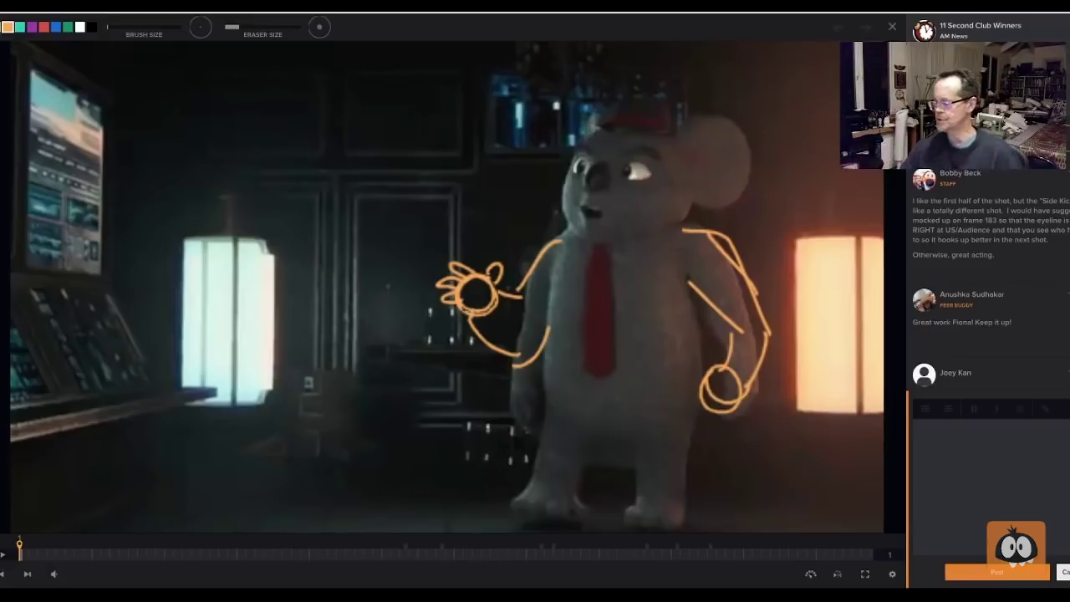
drag(743, 327, 725, 363)
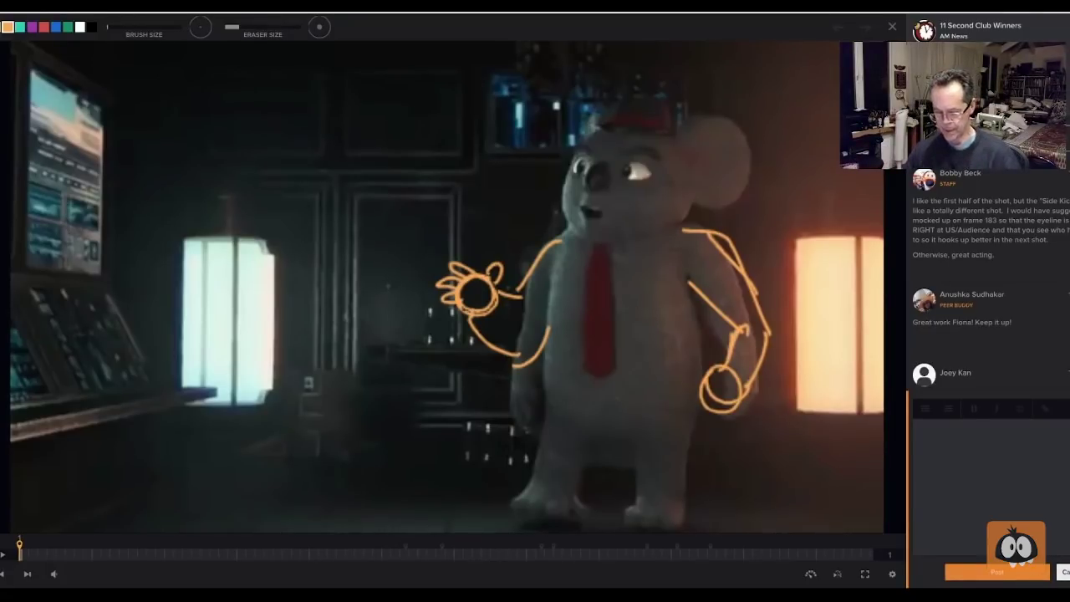
Step: Clear the arm sketch and draw an orange hand raised to the koala's chin
key(Escape)
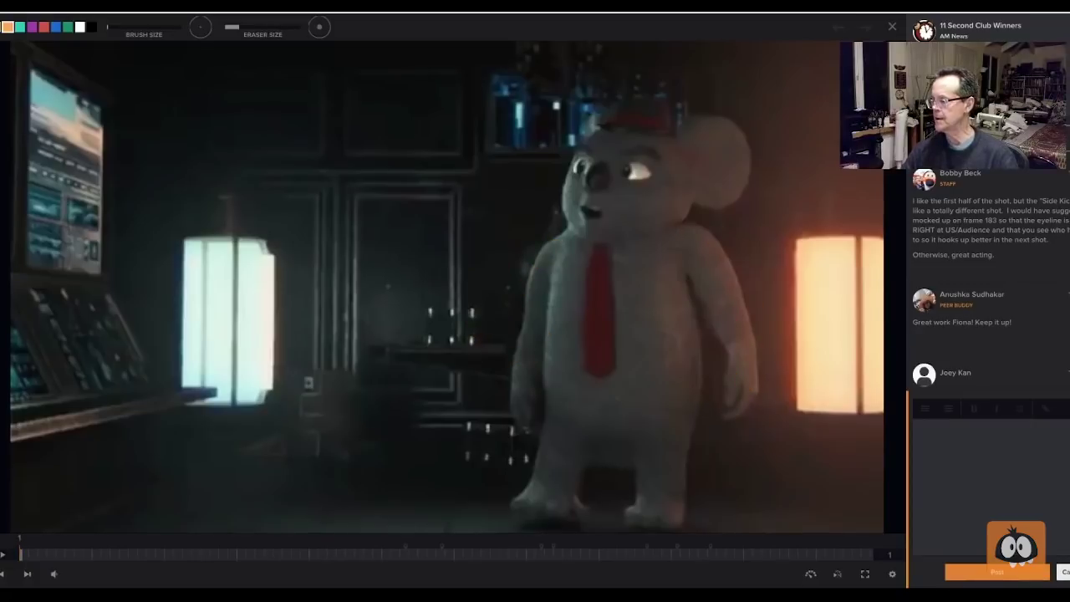
mouse_move(555, 218)
mouse_down()
mouse_move(564, 203)
mouse_move(570, 222)
mouse_move(631, 220)
mouse_move(579, 247)
mouse_move(552, 240)
mouse_move(485, 284)
mouse_move(527, 311)
mouse_move(575, 244)
mouse_move(531, 289)
mouse_move(488, 296)
mouse_up()
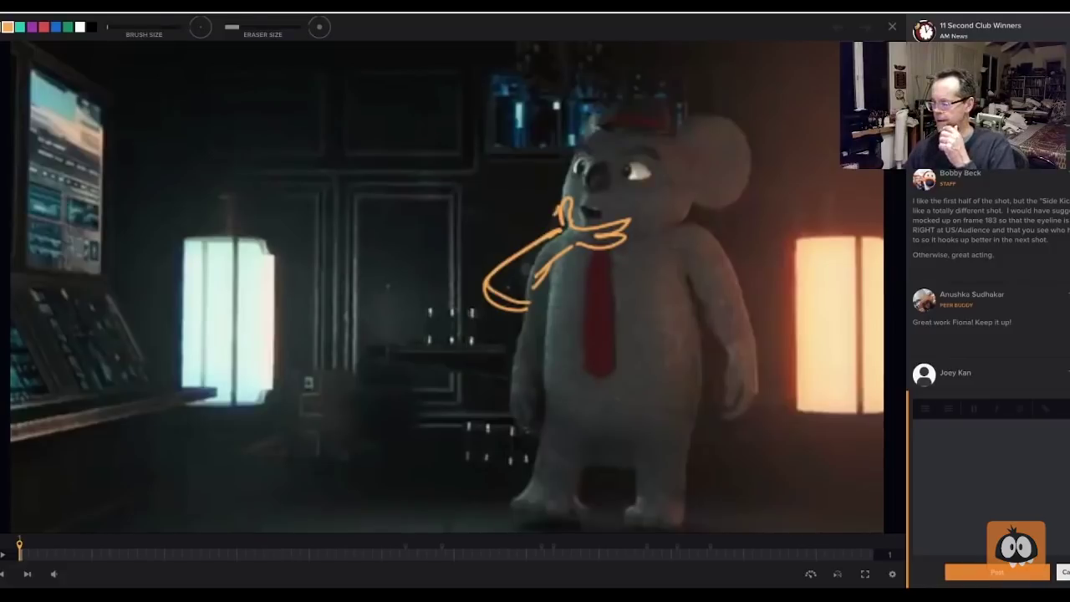
mouse_move(573, 228)
mouse_down()
mouse_move(632, 219)
mouse_move(618, 243)
mouse_move(551, 268)
mouse_up()
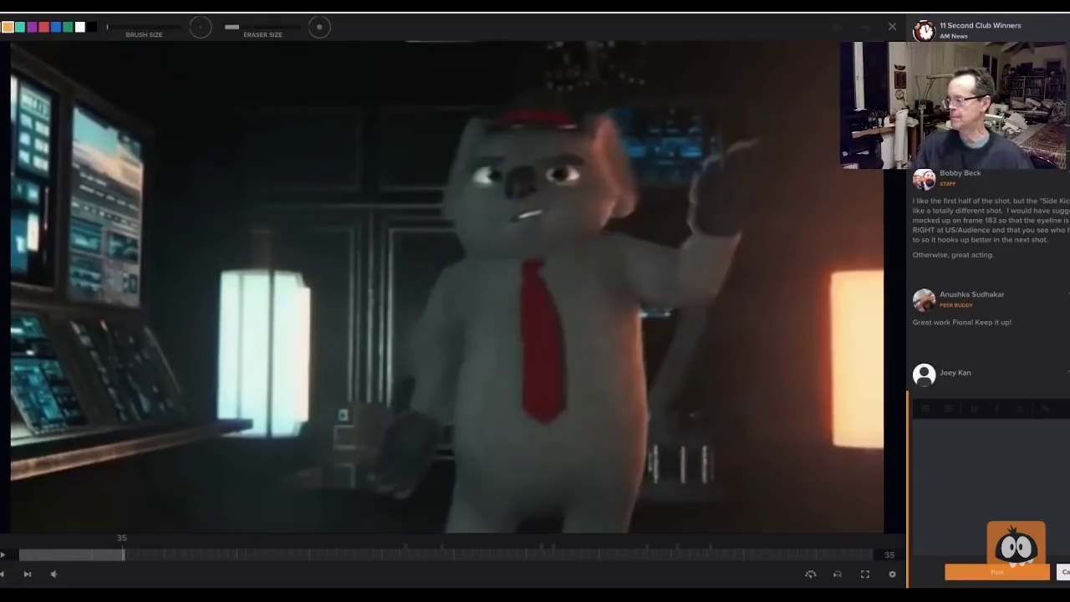
Step: Circle the raised and lowered hands in orange, then scribble zigzags inside each circle
mouse_move(695, 152)
mouse_down()
mouse_move(790, 180)
mouse_move(673, 196)
mouse_up()
drag(416, 408, 438, 393)
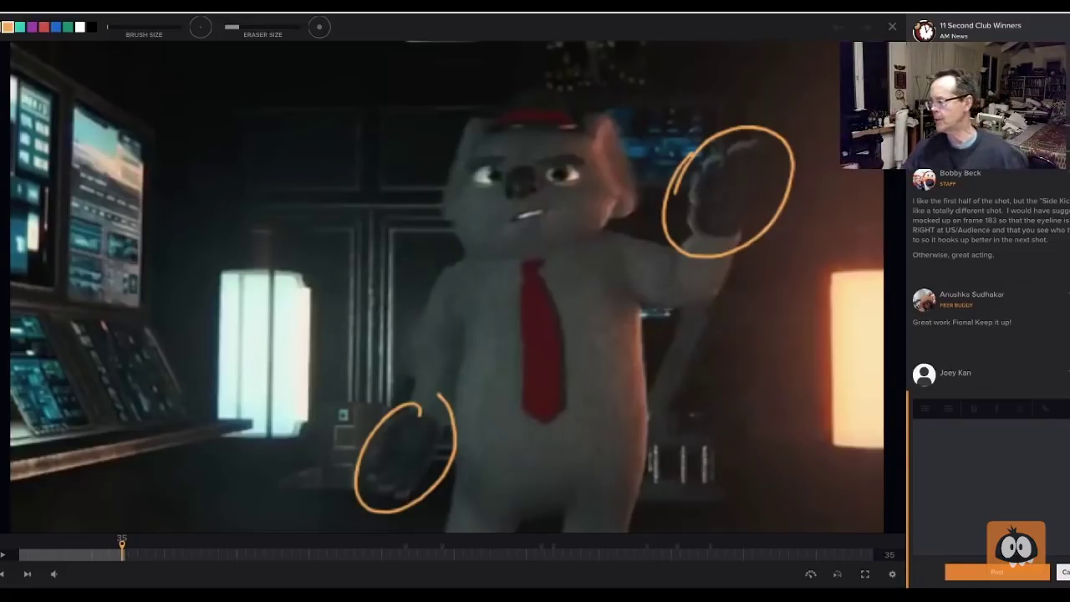
mouse_move(710, 159)
mouse_down()
mouse_move(752, 142)
mouse_move(744, 179)
mouse_move(712, 226)
mouse_up()
mouse_move(390, 423)
mouse_down()
mouse_move(379, 473)
mouse_move(411, 415)
mouse_move(431, 490)
mouse_move(438, 428)
mouse_up()
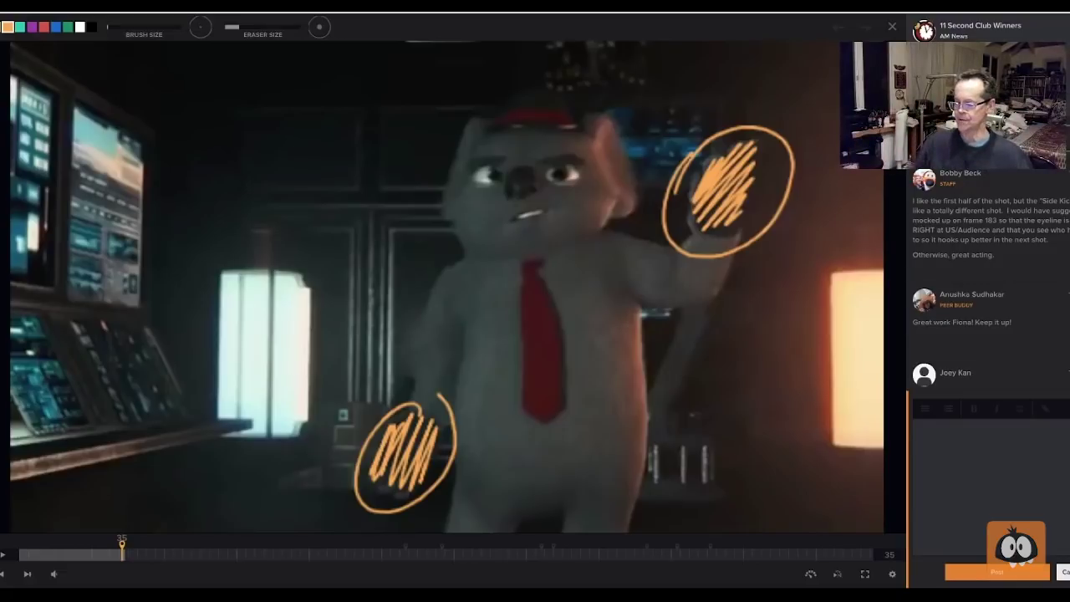
Step: Delete the hand marks, go back to frame 21, play, pause at frame 65, then replay
key(Delete)
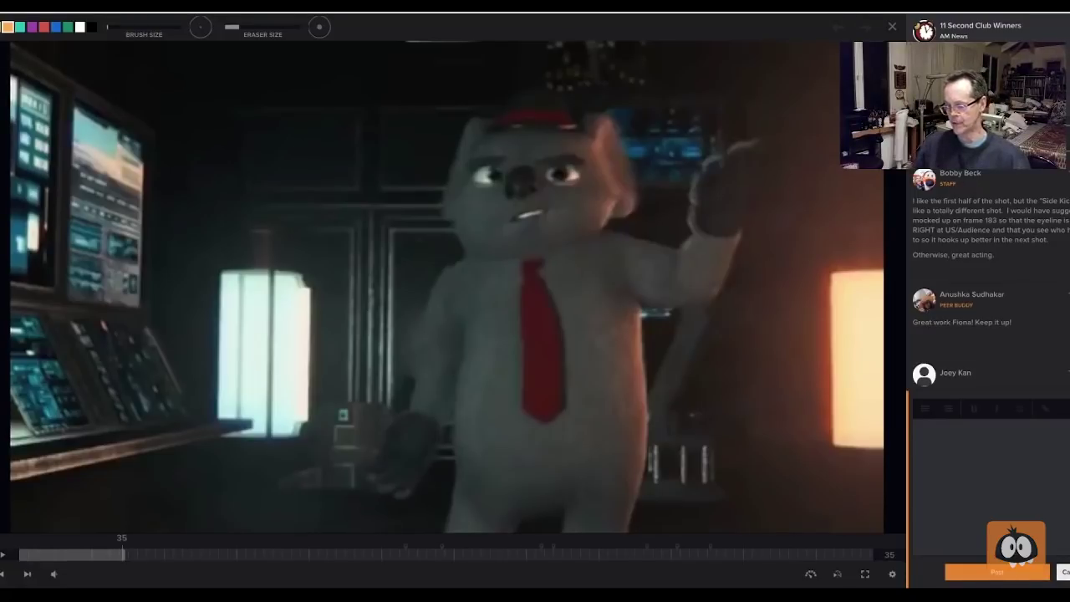
key(Left)
key(Left)
key(Left)
key(Left)
key(Left)
key(Left)
key(Left)
key(Left)
key(Left)
key(Left)
key(Left)
key(Left)
key(Left)
key(Left)
click(4, 554)
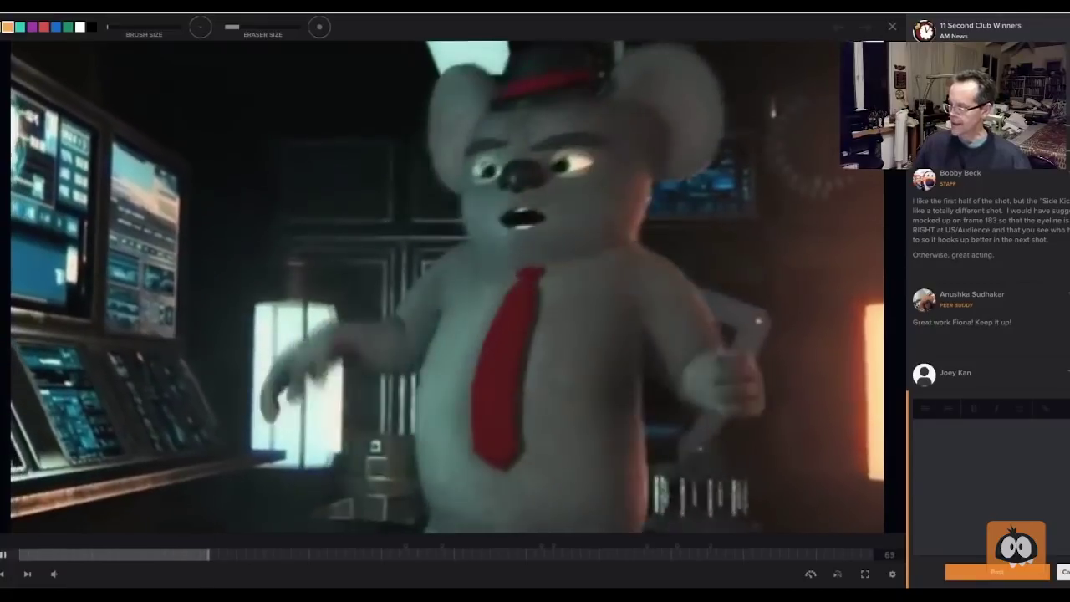
key(space)
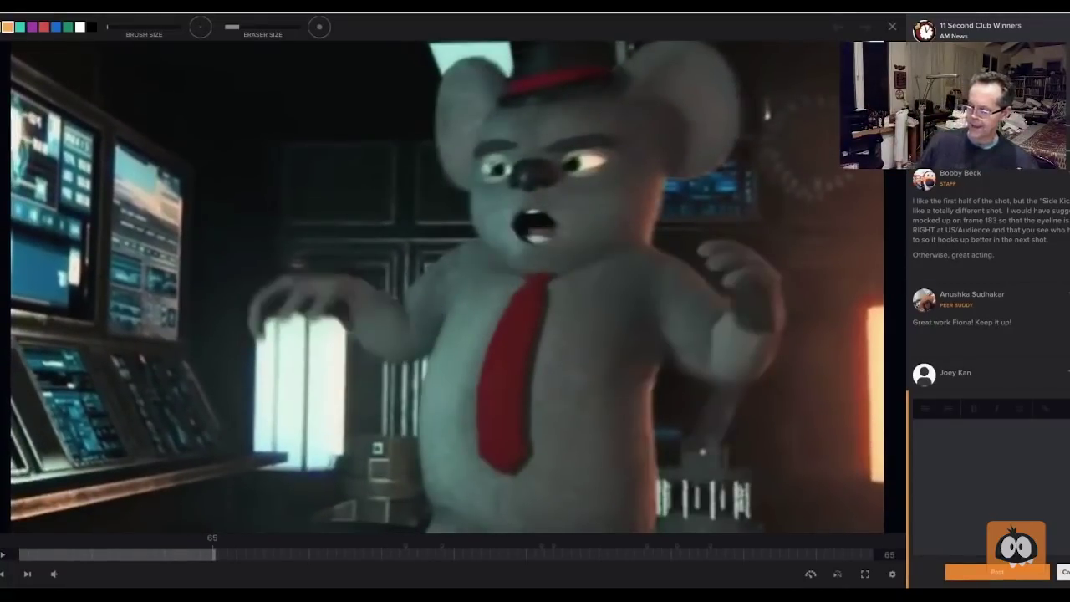
key(space)
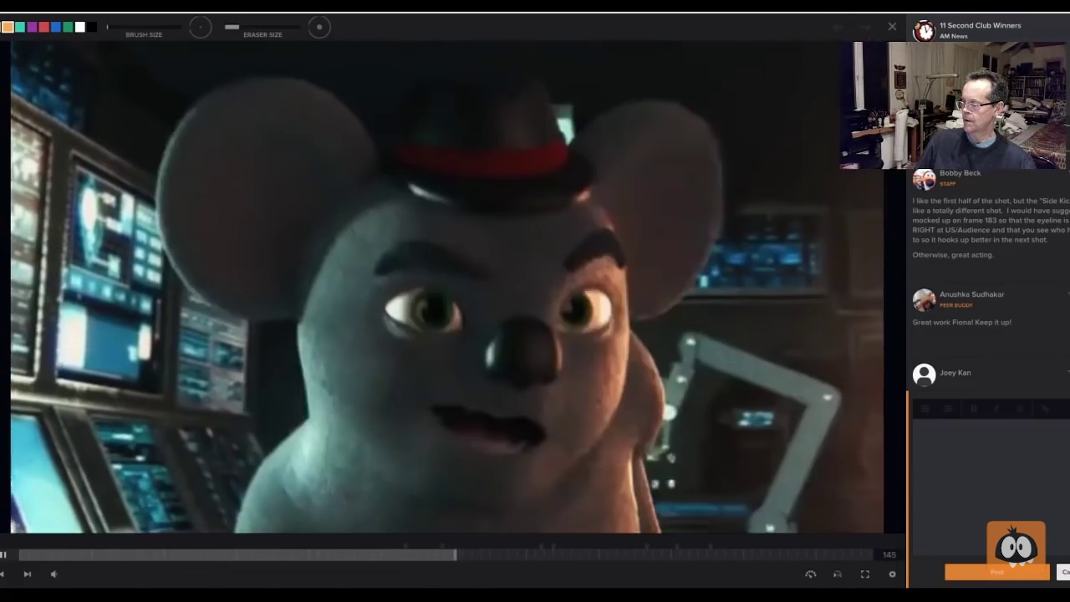
Step: Play on to frame 151, then step between frames 126 and 140 comparing poses
key(space)
key(Left)
key(Left)
key(Left)
key(Left)
key(Left)
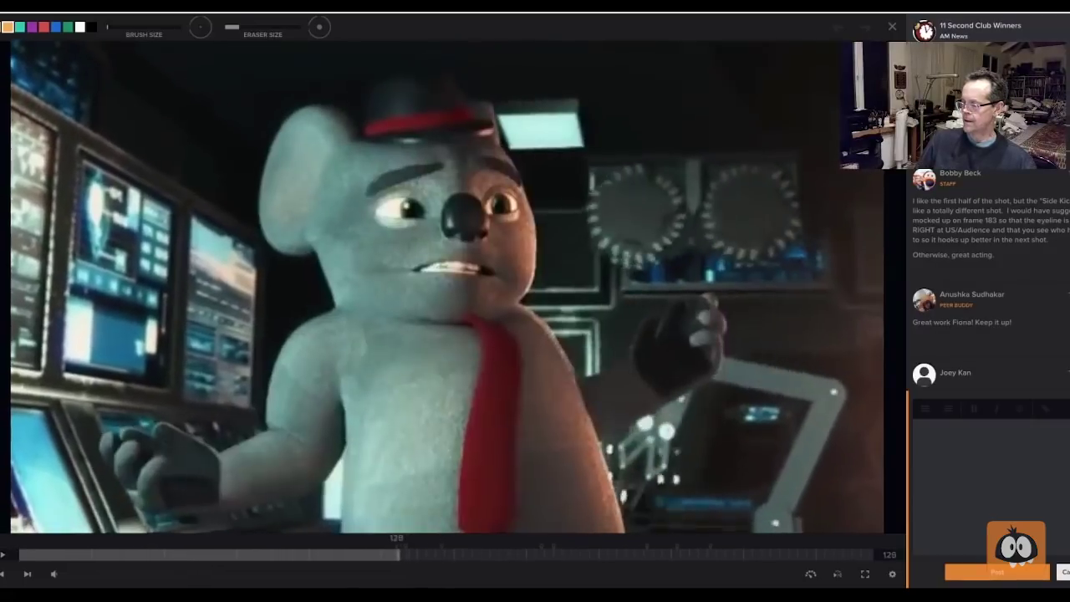
key(Left)
key(Left)
key(Right)
key(Right)
key(Right)
key(Right)
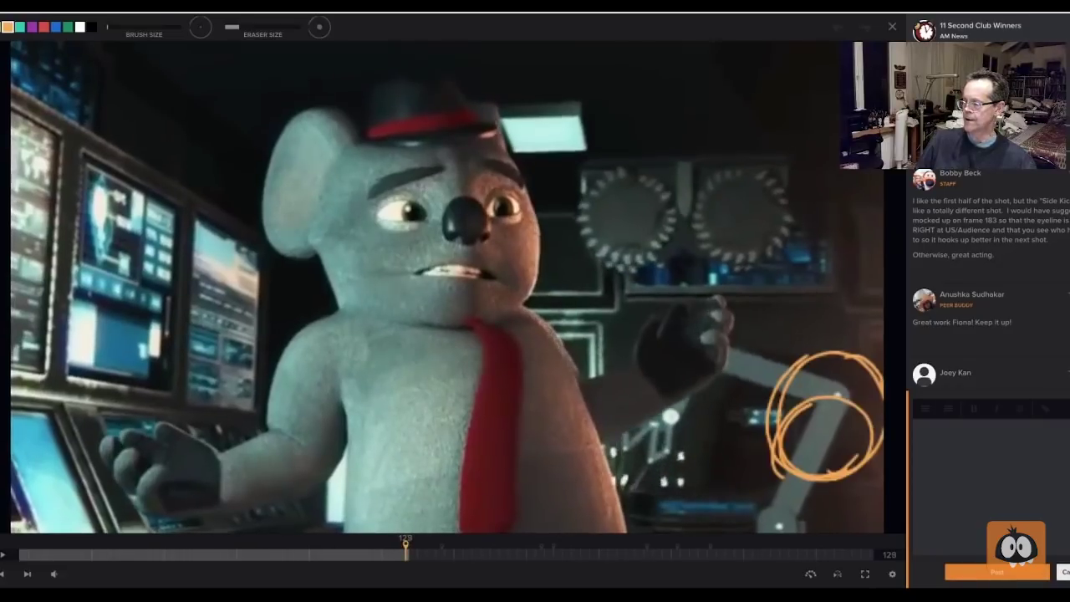
key(Right)
key(Right)
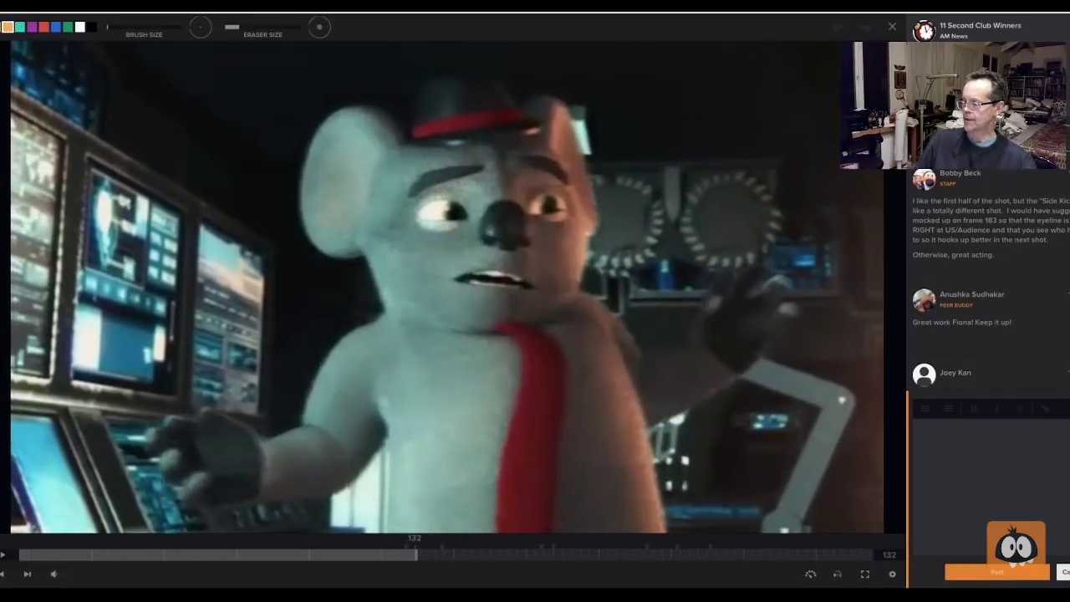
key(Right)
key(Right)
key(Right)
key(Right)
key(Right)
key(Right)
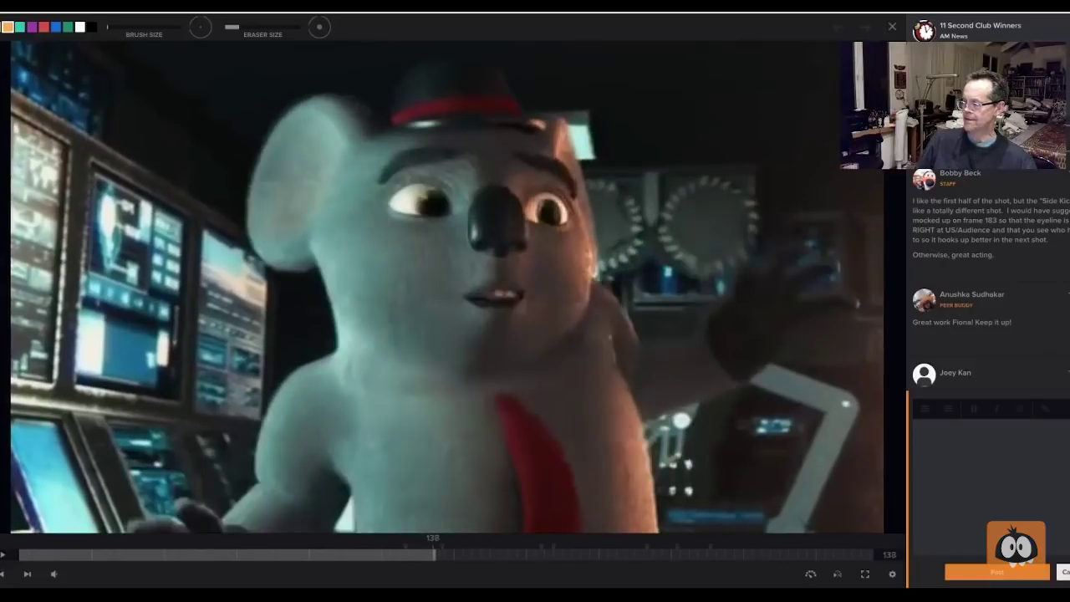
key(Left)
key(Left)
key(Left)
key(Left)
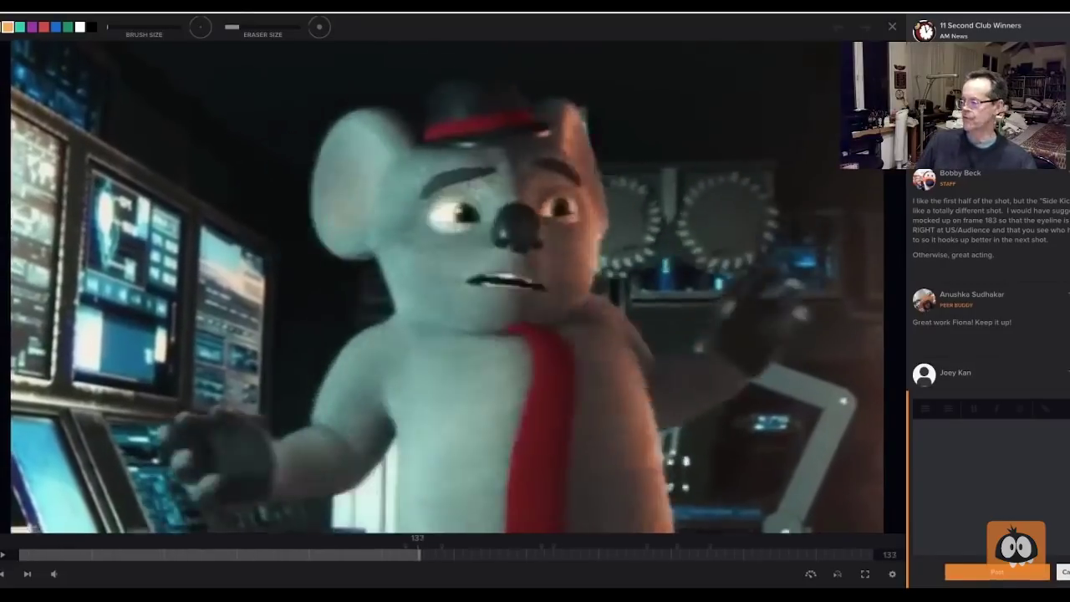
key(Right)
key(Right)
key(Right)
key(Right)
key(Right)
key(Right)
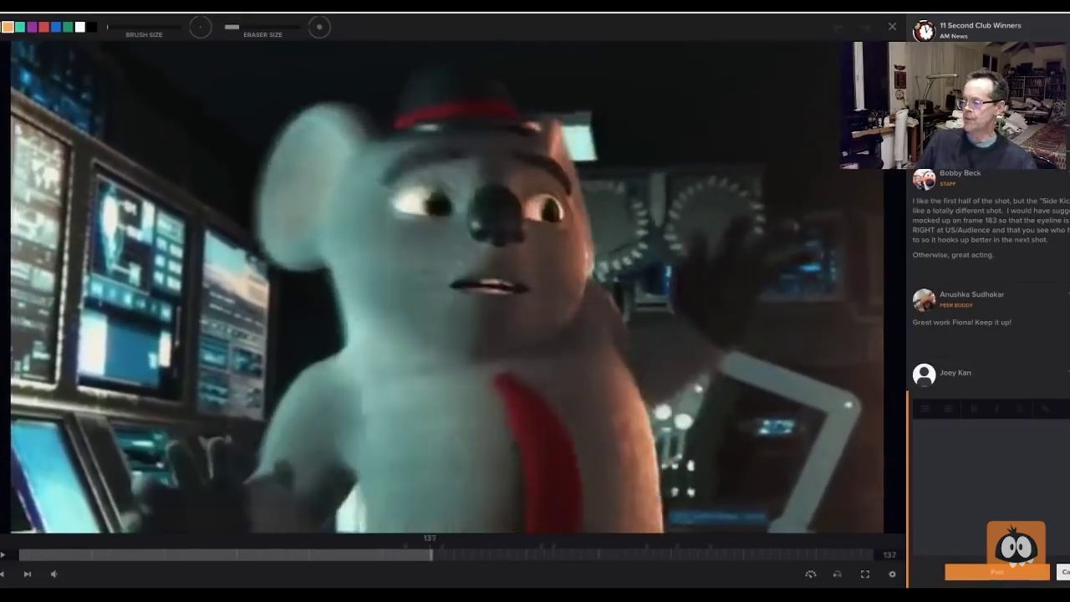
Step: Step through frames 128 to 140 once more and settle on frame 126
key(Left)
key(Left)
key(Left)
key(Left)
key(Left)
key(Left)
key(Left)
key(Left)
key(Left)
key(Left)
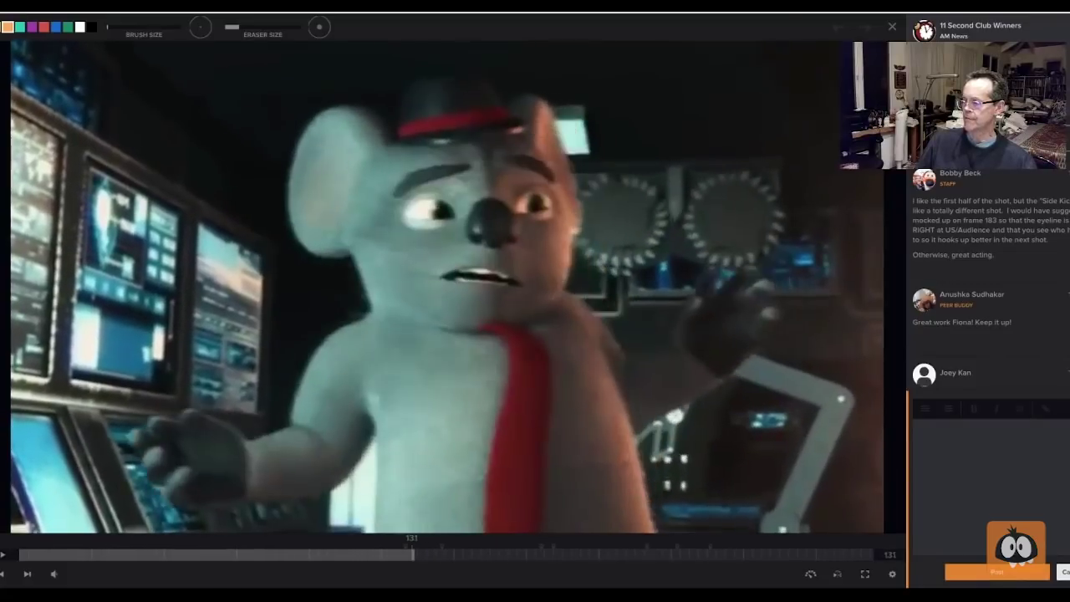
key(Left)
key(Left)
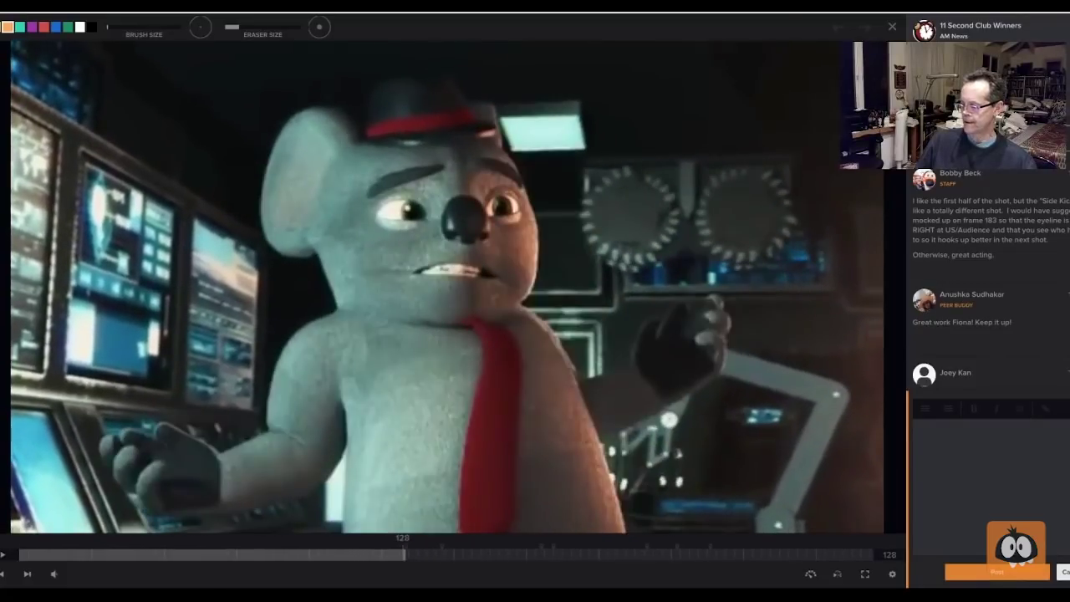
key(Right)
key(Right)
key(Right)
key(Right)
key(Right)
key(Right)
key(Right)
key(Right)
key(Right)
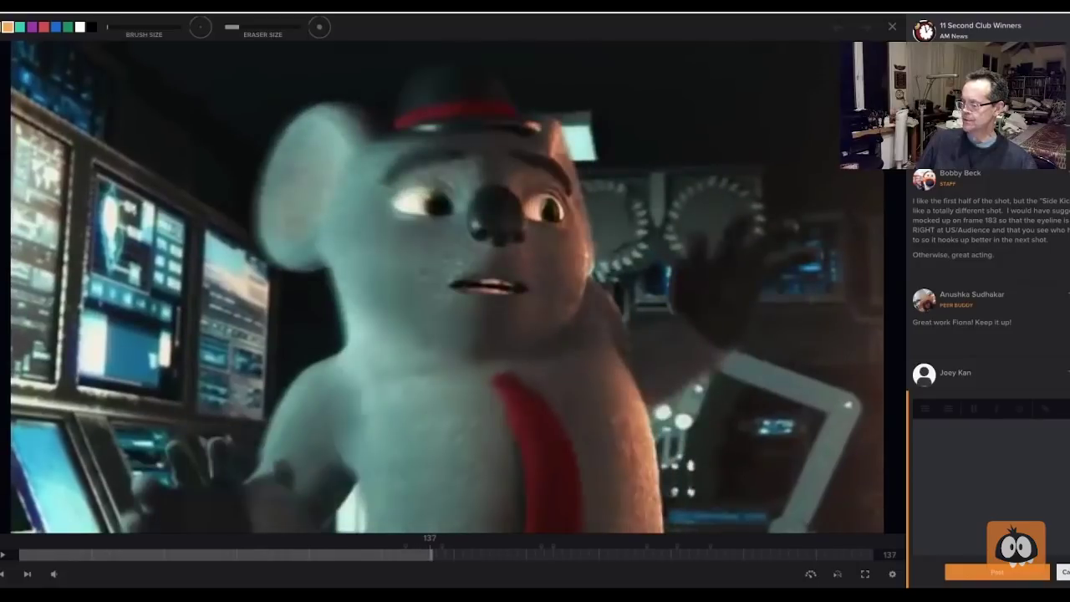
key(Right)
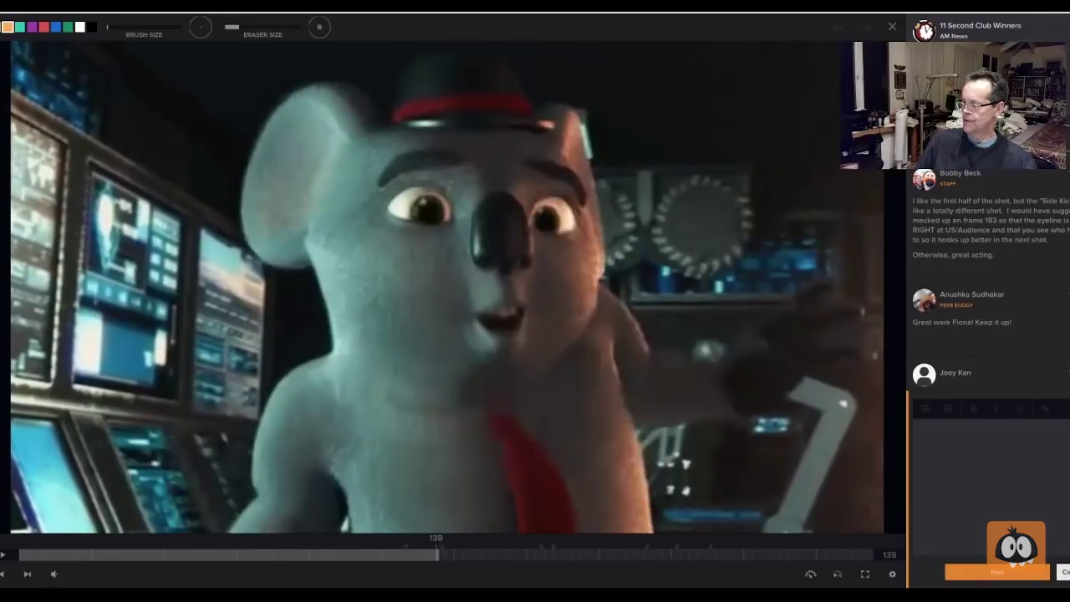
key(Right)
key(Left)
key(Left)
key(Left)
key(Left)
key(Left)
key(Left)
key(Left)
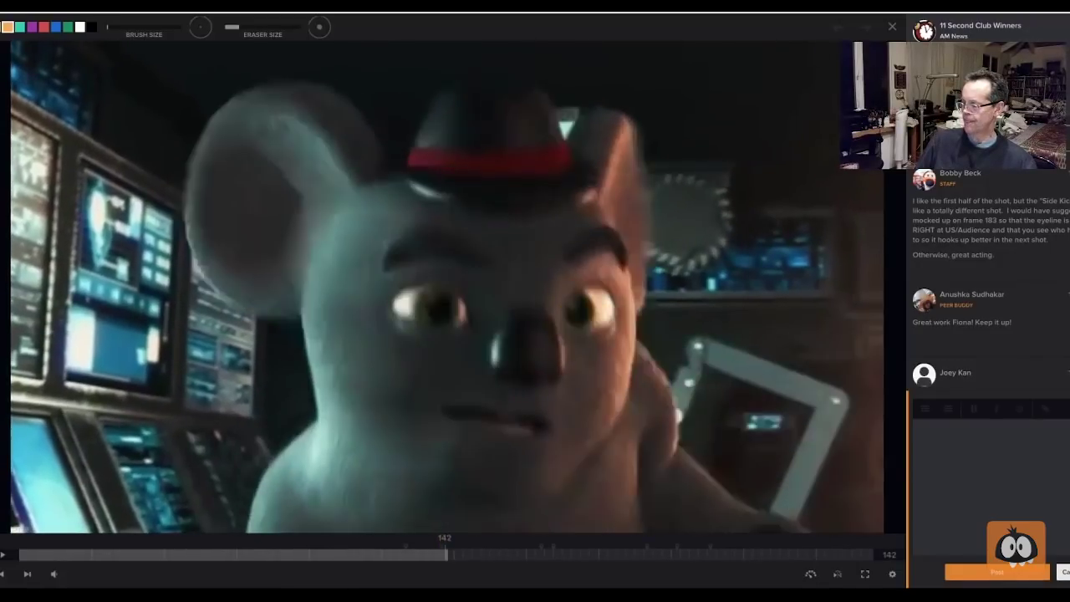
key(Left)
key(Left)
key(Left)
key(Left)
key(Left)
key(Left)
key(Left)
key(Left)
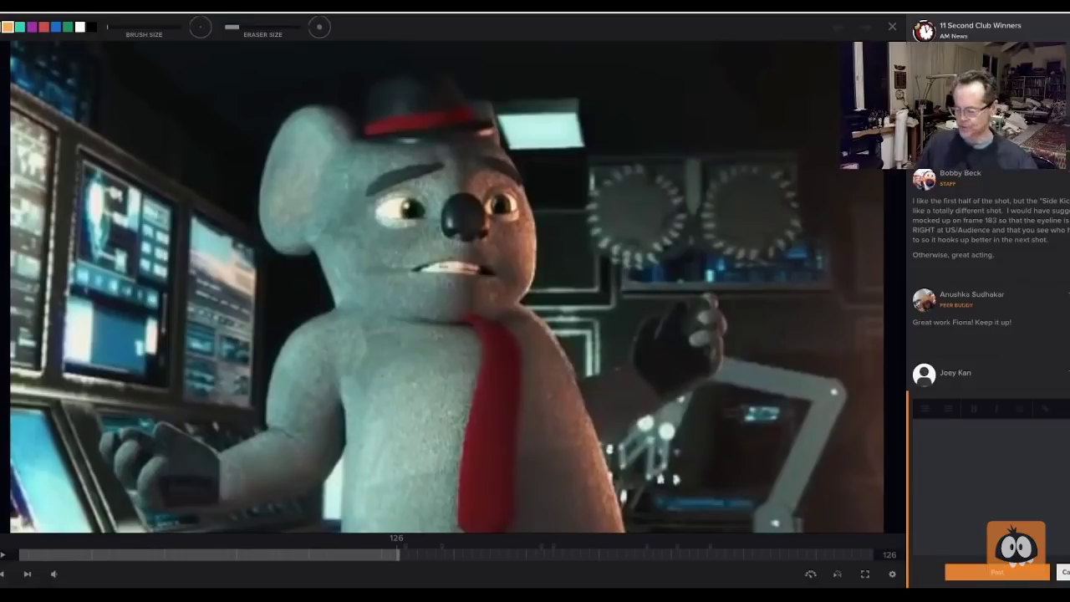
Step: Pause at frame 69, restart from frame 21, and play through to frame 224 of the grasshopper shot
click(4, 553)
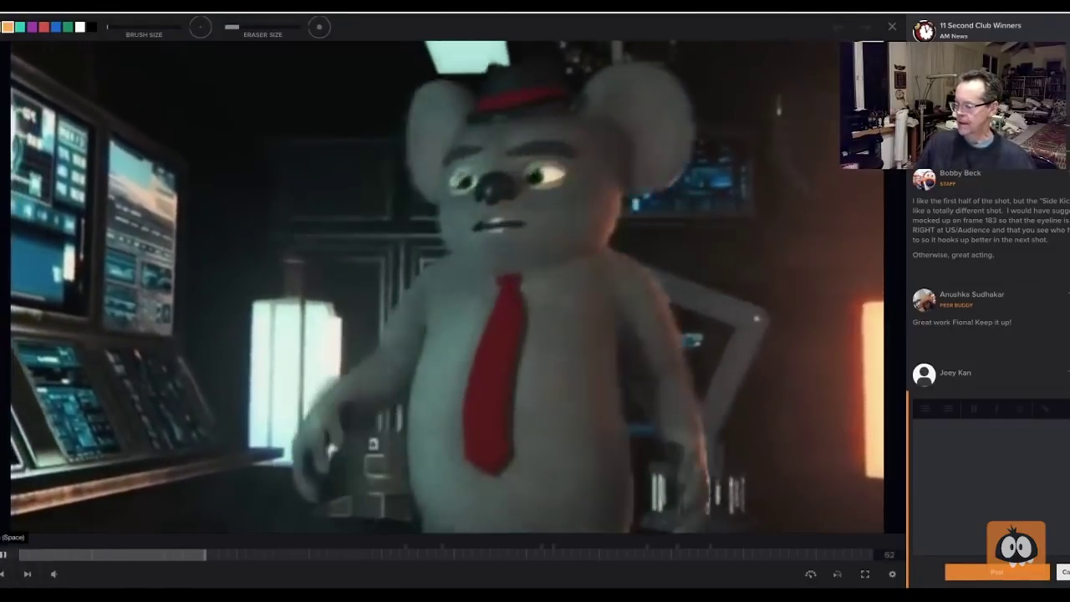
click(4, 554)
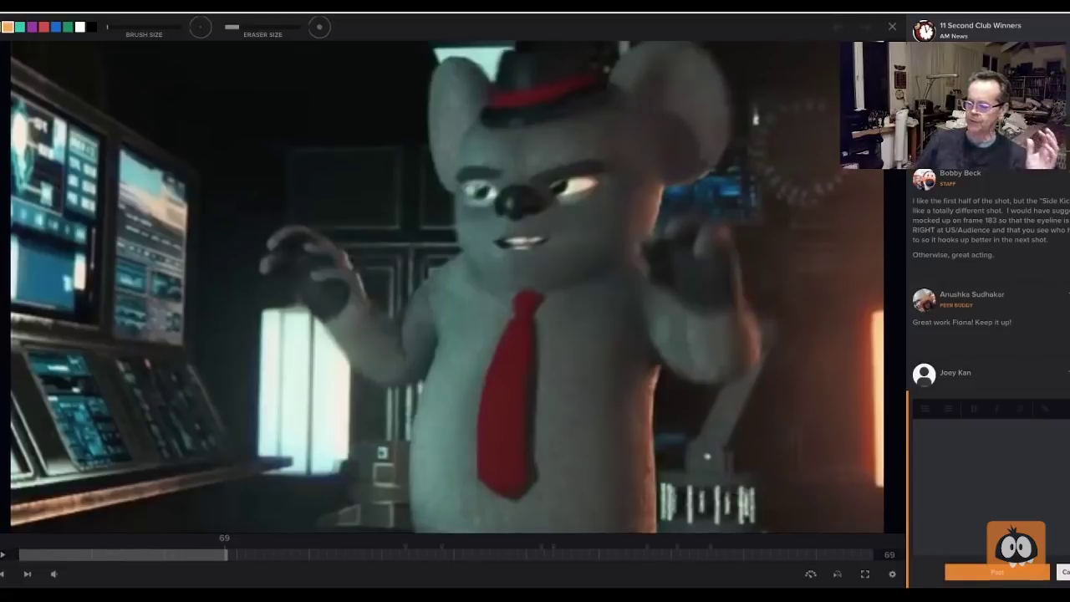
click(80, 554)
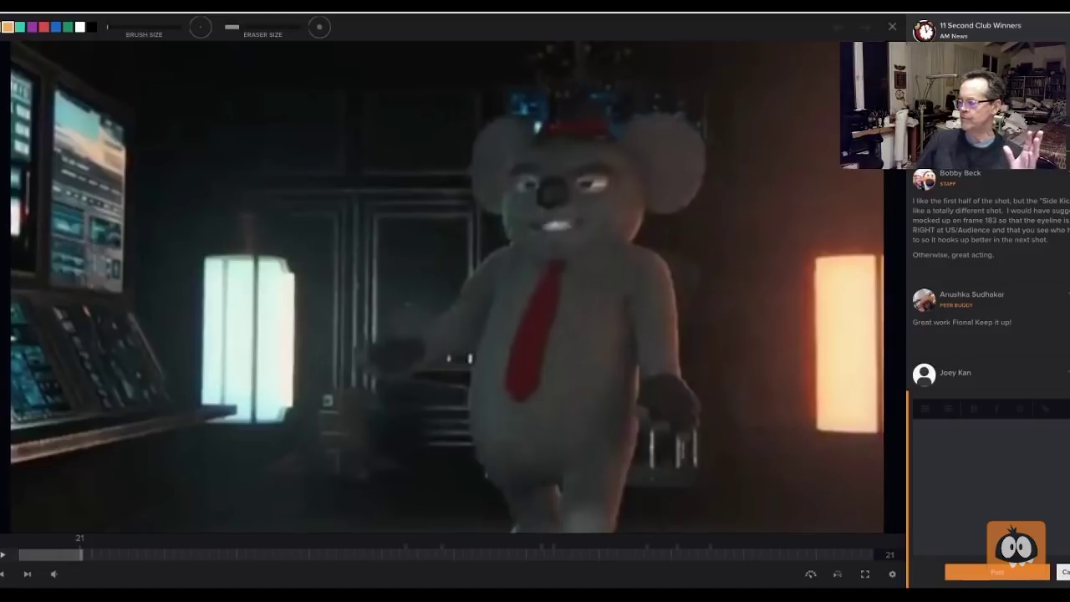
key(space)
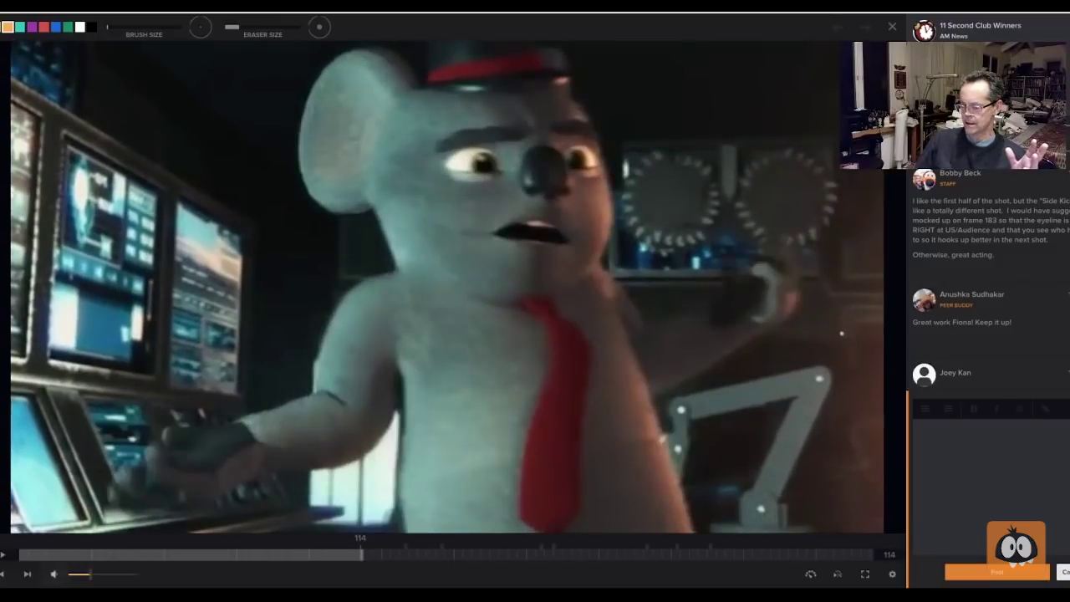
key(space)
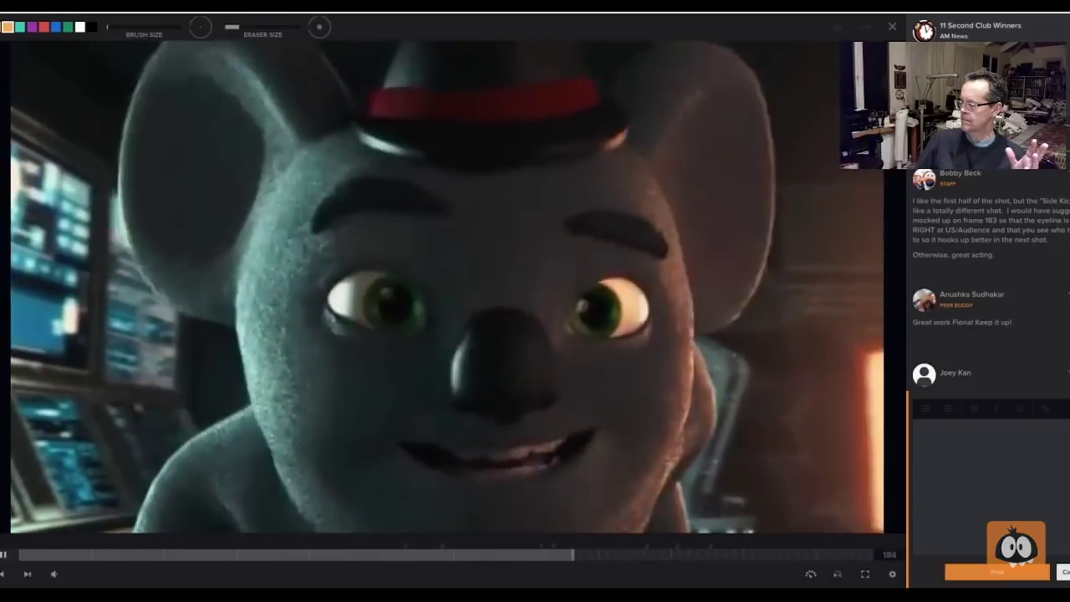
key(space)
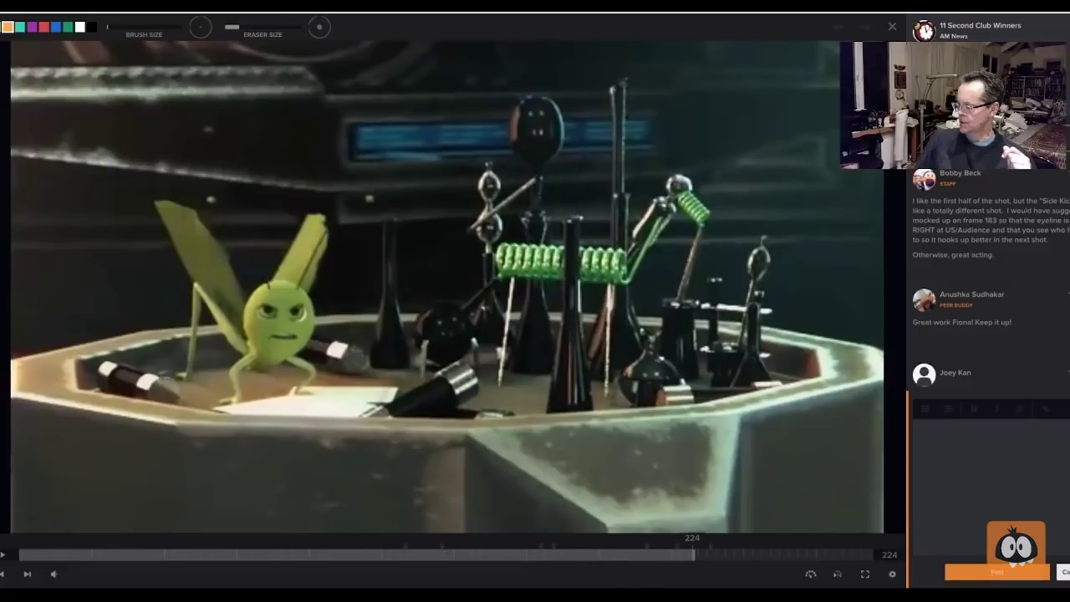
Step: Back on frame 210, draw orange strokes over the grasshopper's head and outline its pose
key(Left)
key(Left)
key(Left)
key(Left)
key(Left)
key(Left)
key(Left)
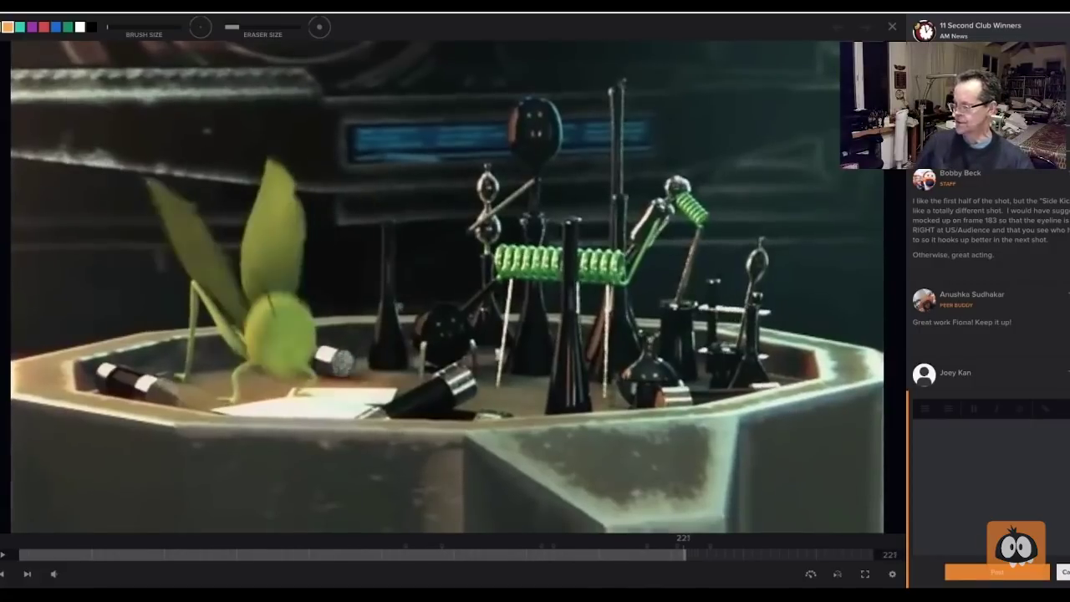
key(Left)
key(Left)
key(Left)
key(Left)
key(Left)
key(Left)
key(Left)
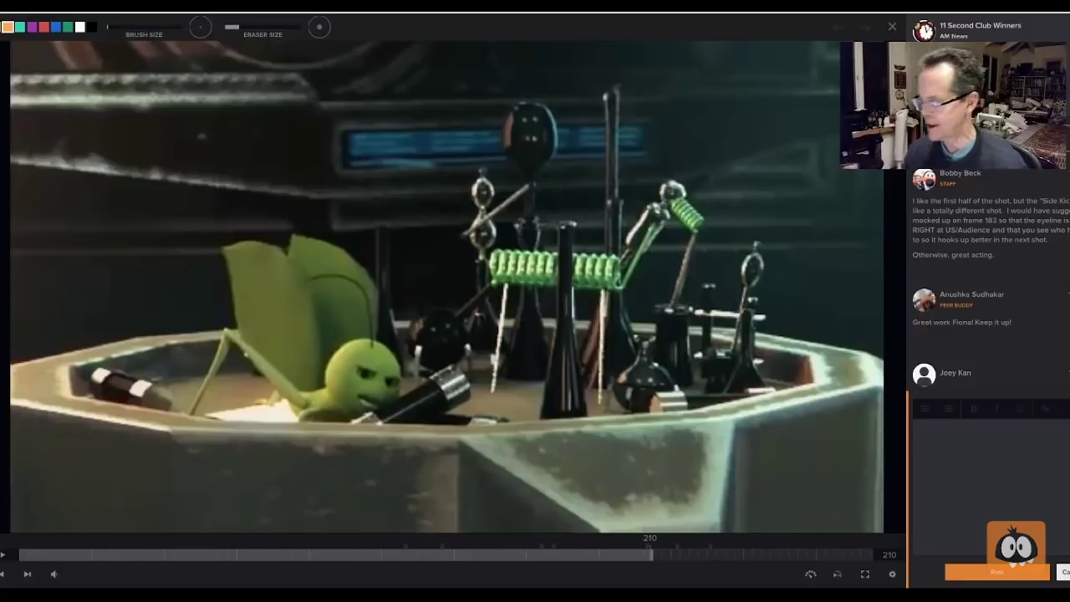
mouse_move(301, 314)
mouse_down()
mouse_move(302, 330)
mouse_move(356, 309)
mouse_move(288, 330)
mouse_up()
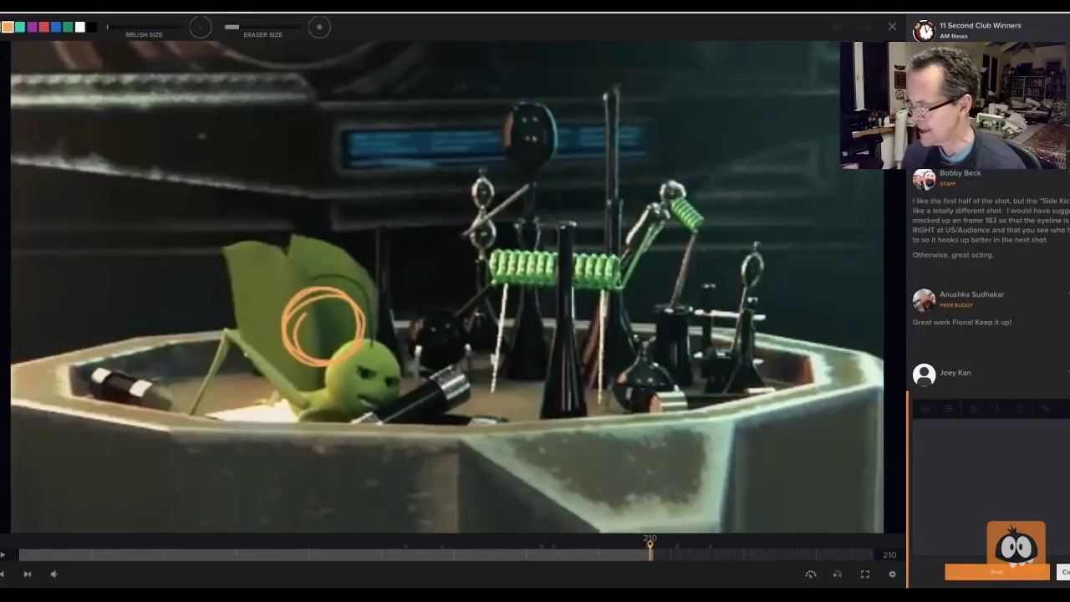
mouse_move(274, 358)
mouse_down()
mouse_move(280, 408)
mouse_move(346, 361)
mouse_up()
mouse_move(280, 334)
mouse_down()
mouse_move(183, 281)
mouse_move(276, 378)
mouse_move(370, 328)
mouse_up()
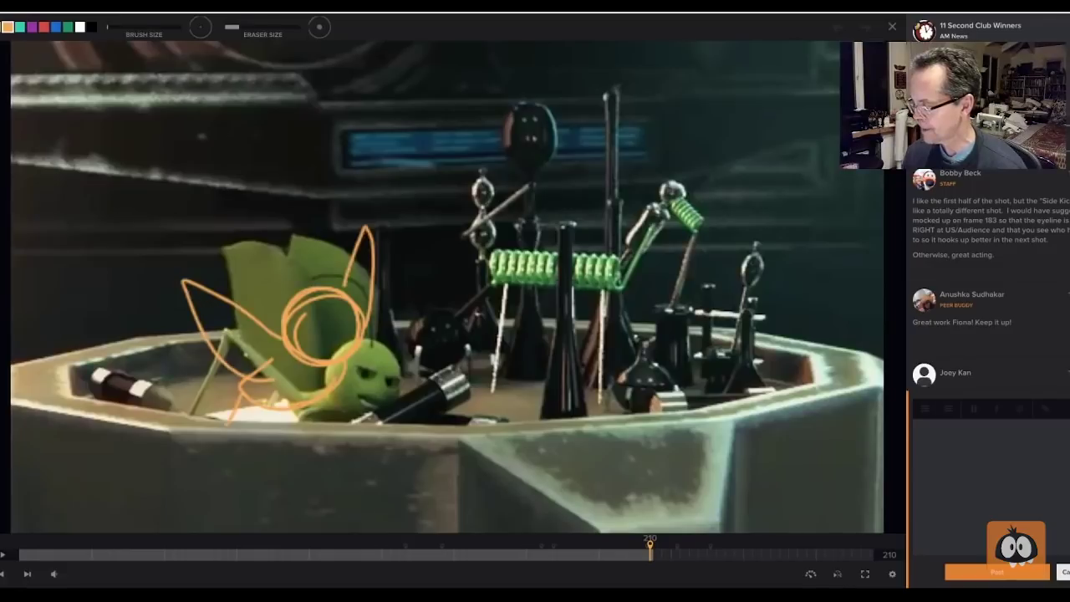
Step: Add orange arm and leg strokes, undoing the stray scribble over the flashlight
mouse_move(261, 378)
mouse_down()
mouse_move(189, 338)
mouse_move(172, 410)
mouse_up()
drag(356, 363, 393, 414)
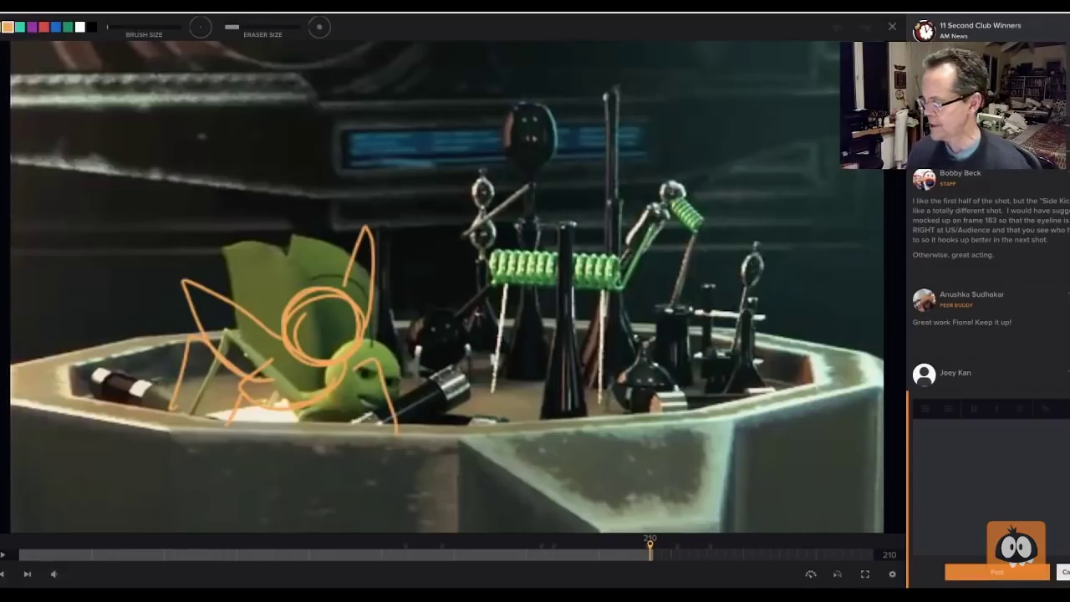
mouse_move(409, 416)
mouse_down()
mouse_move(451, 368)
mouse_move(467, 386)
mouse_move(398, 423)
mouse_move(356, 428)
mouse_move(455, 405)
mouse_up()
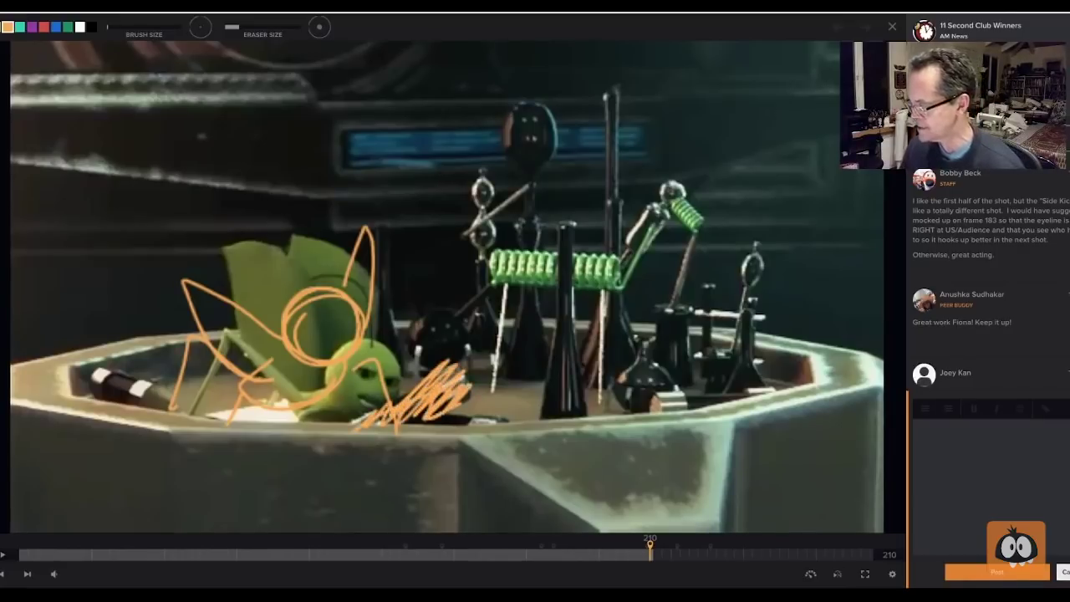
key(ctrl+z)
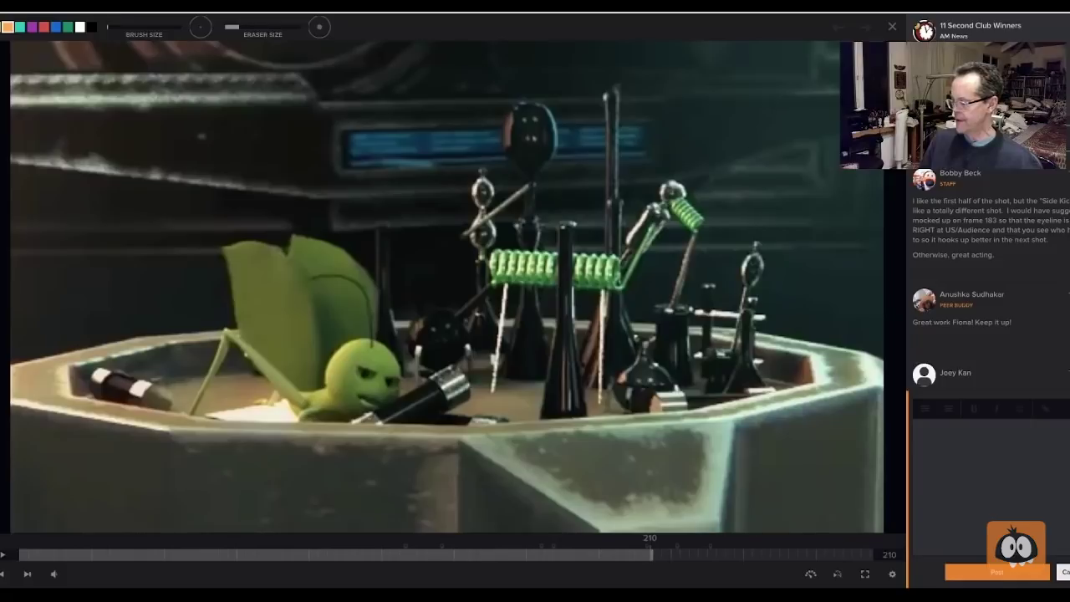
Step: Play and pause the grasshopper section, scrub to frame 225, and step frames around it
key(space)
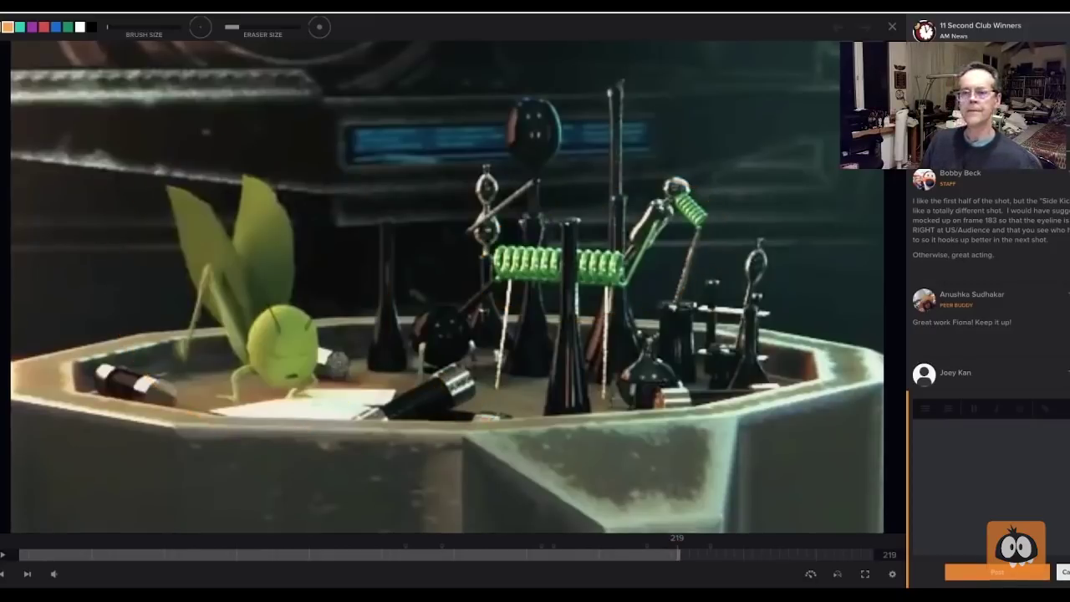
key(space)
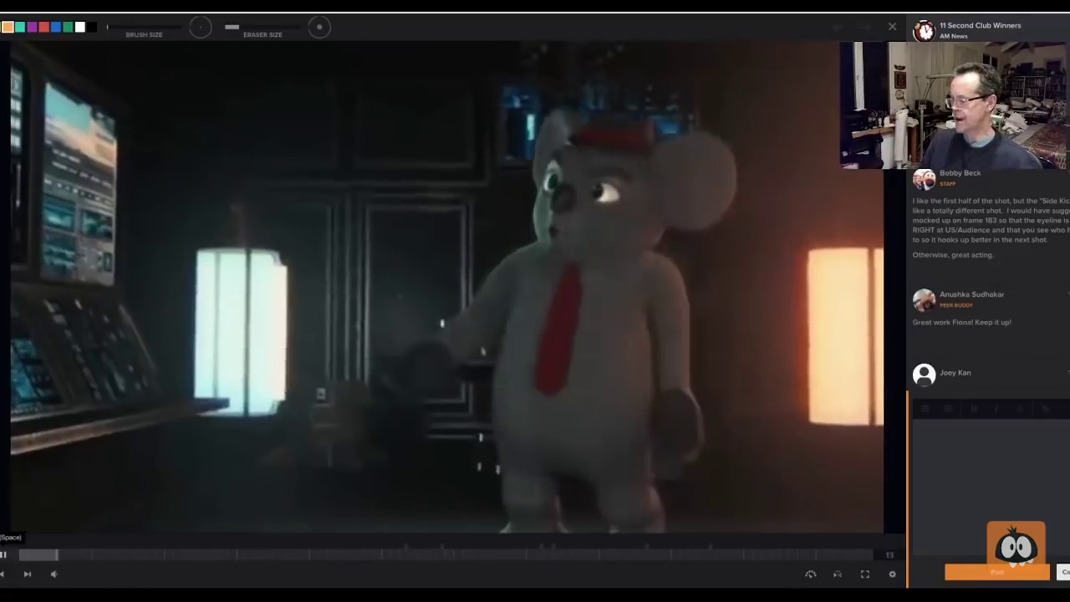
key(space)
drag(69, 554, 696, 554)
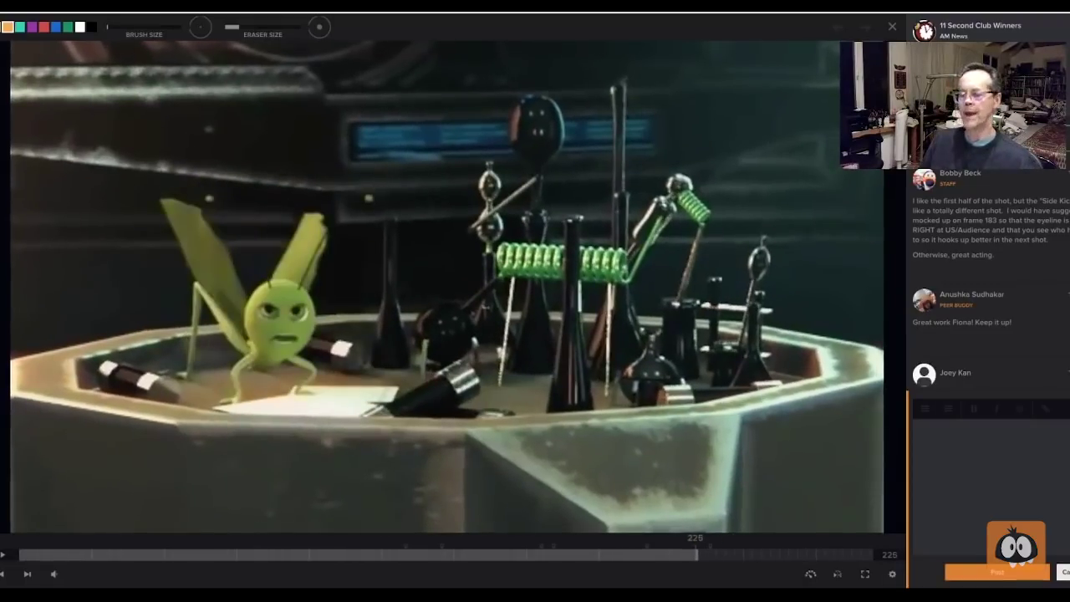
key(Left)
key(Left)
key(Left)
key(Left)
key(Right)
key(Right)
key(Right)
key(Right)
key(Right)
key(Right)
key(Right)
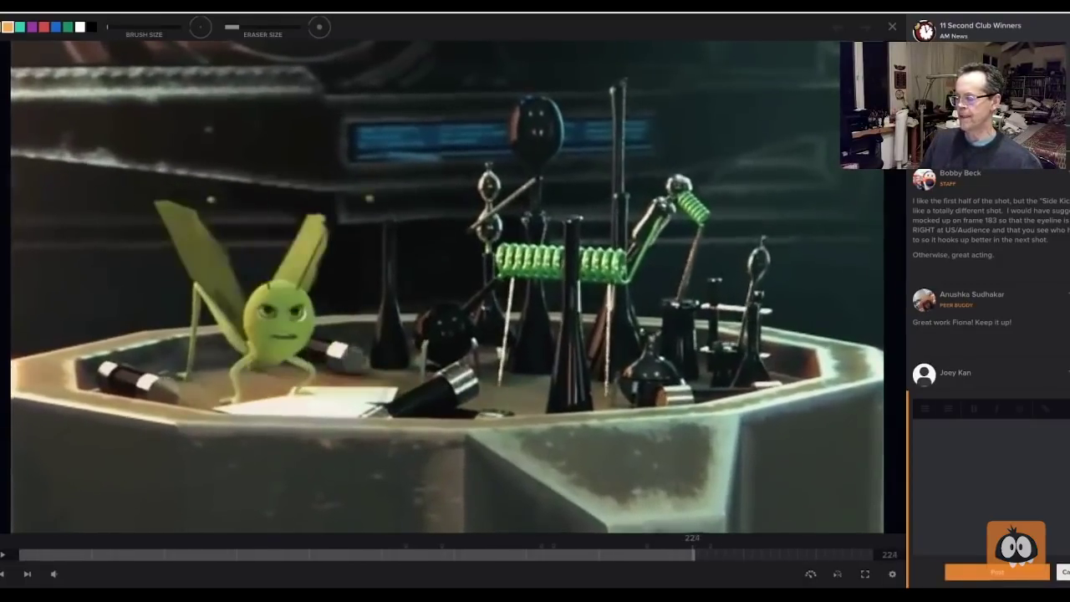
key(Right)
key(Right)
key(Right)
key(Right)
key(Right)
key(Right)
key(Right)
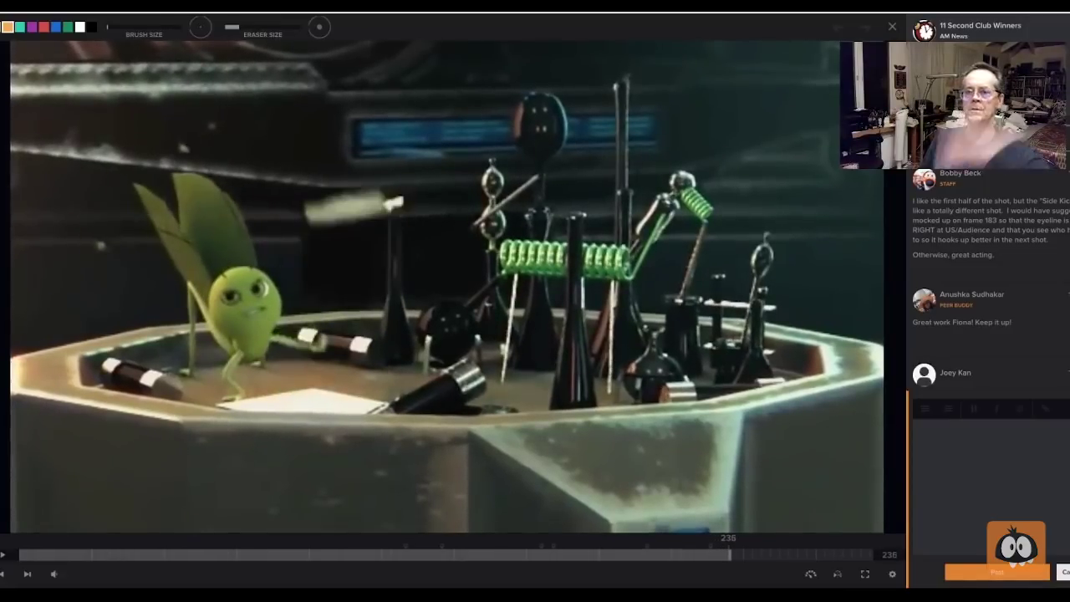
Step: Circle the grasshopper's head in orange, then sketch its face, a paper sheet and a leg in white
key(Right)
key(Right)
key(Right)
key(Right)
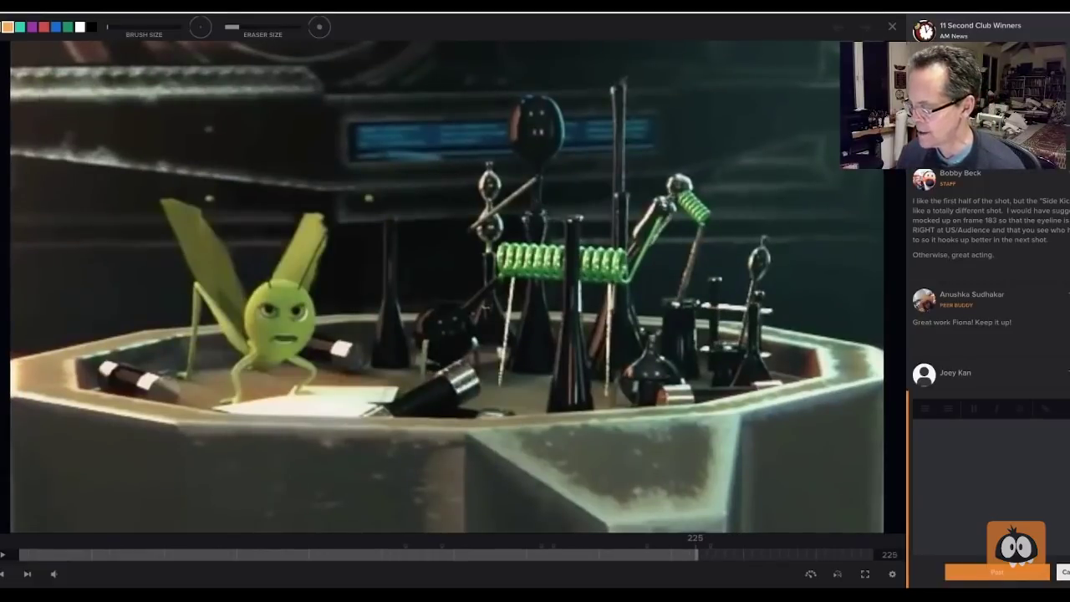
mouse_move(276, 283)
mouse_down()
mouse_move(244, 328)
mouse_move(316, 298)
mouse_move(289, 285)
mouse_move(242, 352)
mouse_up()
click(80, 27)
mouse_move(311, 283)
mouse_down()
mouse_move(310, 332)
mouse_move(268, 311)
mouse_move(306, 311)
mouse_move(277, 341)
mouse_move(336, 354)
mouse_move(299, 363)
mouse_move(348, 346)
mouse_move(334, 371)
mouse_move(354, 328)
mouse_move(334, 344)
mouse_up()
mouse_move(335, 276)
mouse_down()
mouse_move(384, 259)
mouse_move(385, 326)
mouse_move(351, 338)
mouse_up()
mouse_move(252, 354)
mouse_down()
mouse_move(224, 404)
mouse_move(259, 360)
mouse_up()
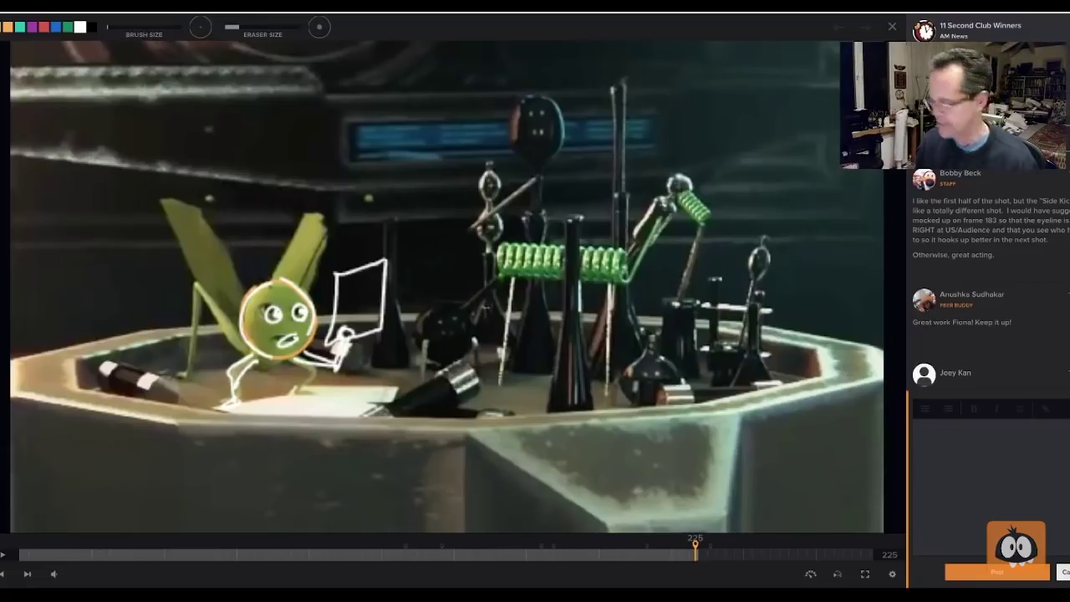
Step: Play on from frame 225, step frames around 208–223, then play through to frame 265
key(space)
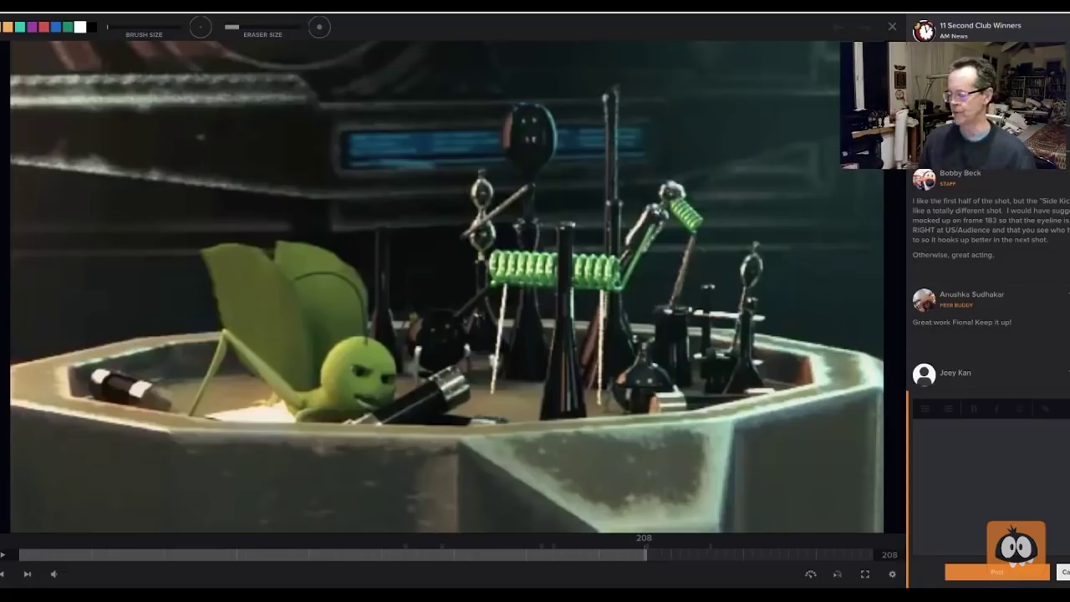
key(space)
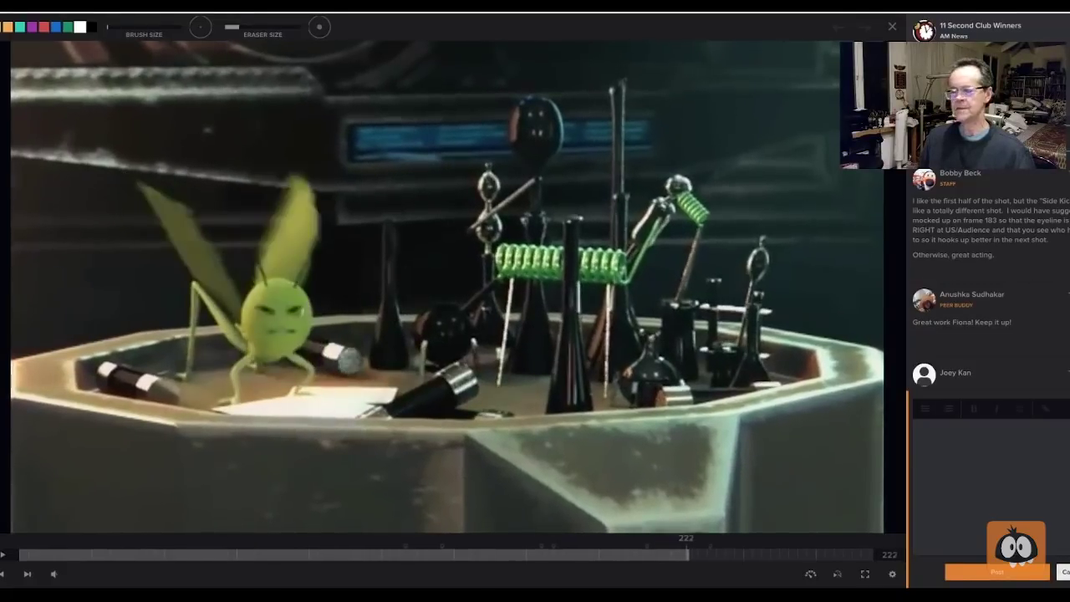
key(Left)
key(Left)
key(Left)
key(Left)
key(Left)
key(Left)
key(Left)
key(Left)
key(Left)
key(Left)
key(Left)
key(Left)
key(Left)
key(Left)
key(Left)
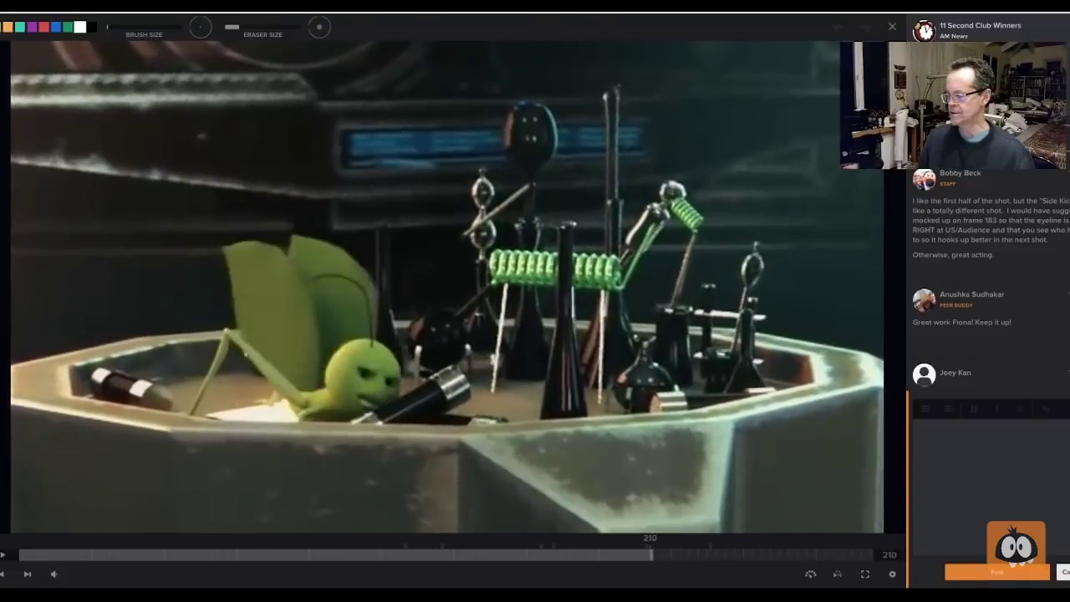
key(Right)
key(Right)
key(Right)
key(Right)
key(Right)
key(shift+Right)
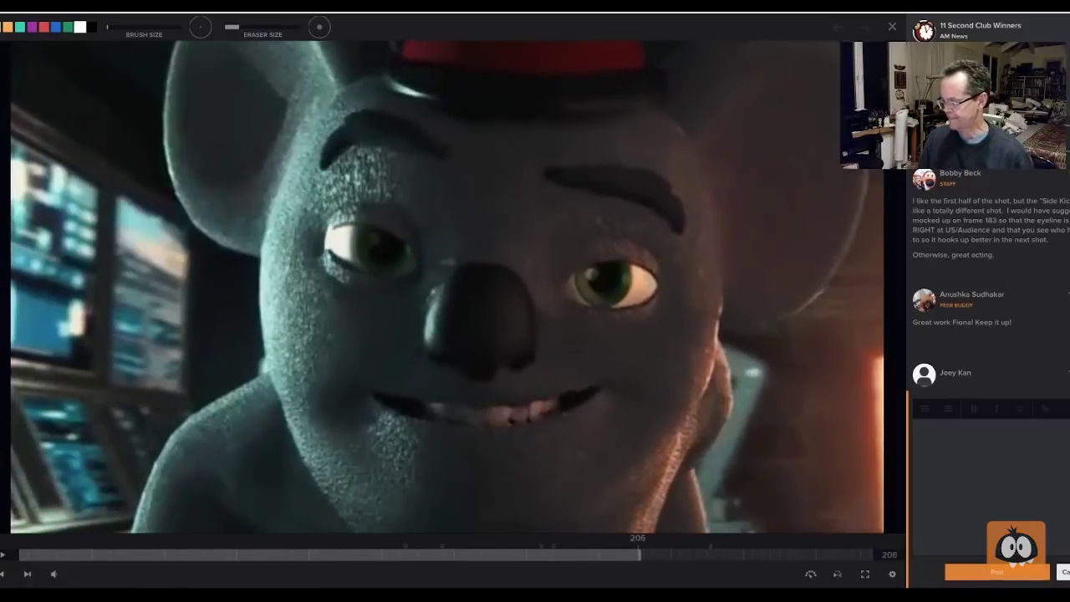
key(space)
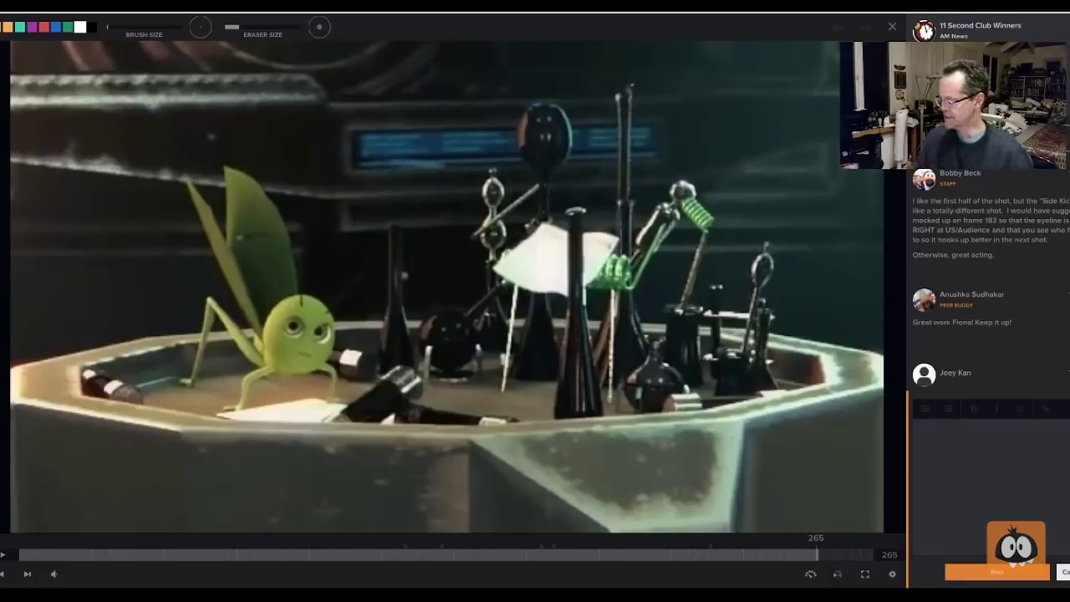
Step: Jump to frame 237, step through the grasshopper's turn from 228 to about 255, then play the rest
click(732, 554)
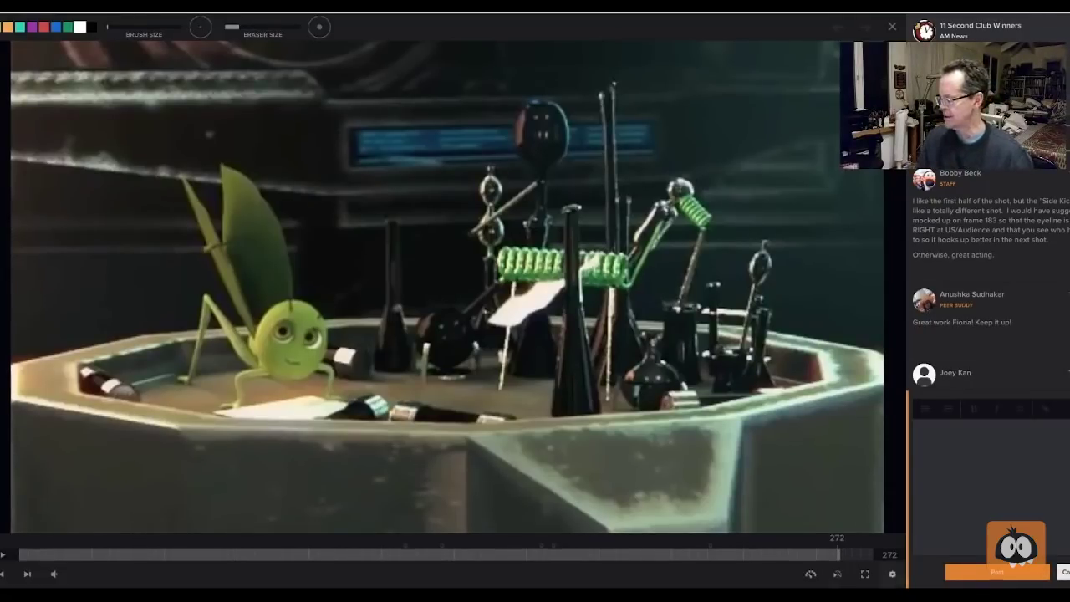
key(space)
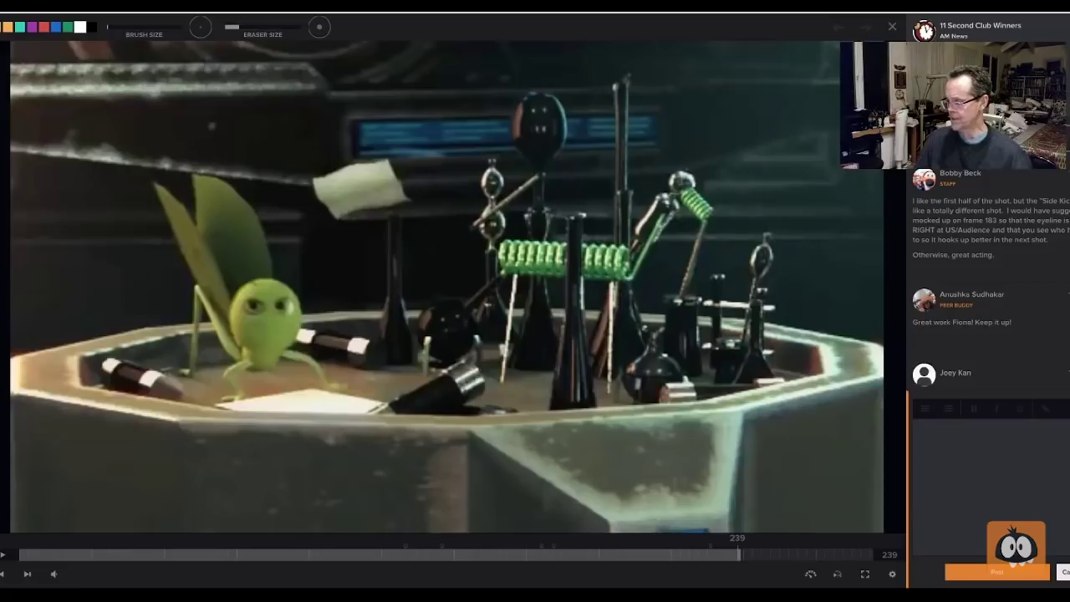
key(Left)
key(Left)
key(Left)
key(Left)
key(Left)
key(Left)
key(Left)
key(Left)
key(Left)
key(Left)
key(Left)
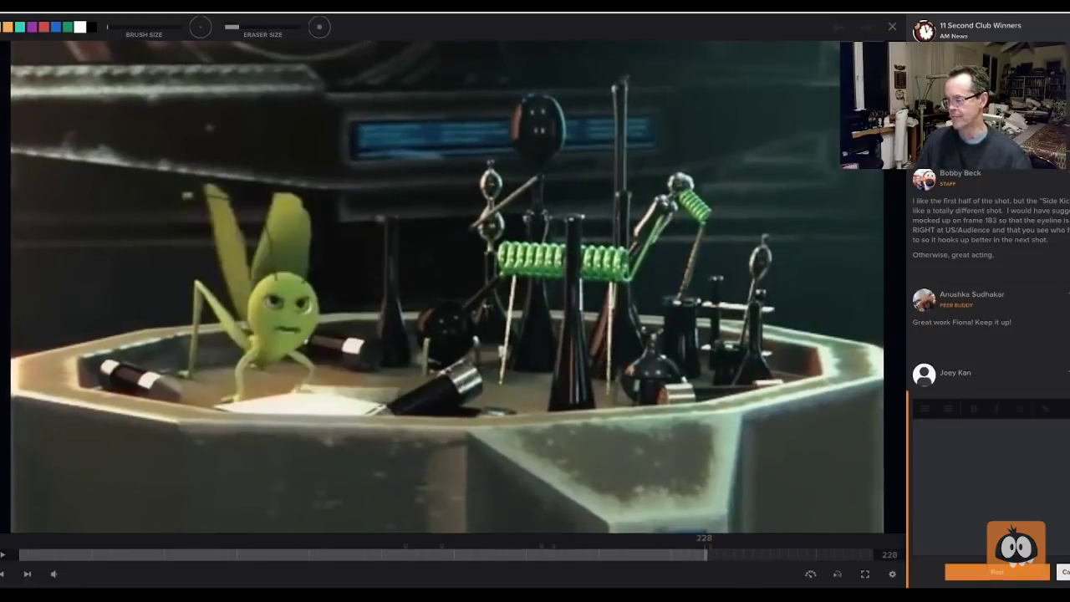
key(Right)
key(Right)
key(Right)
key(Right)
key(Right)
key(Right)
key(Right)
key(Right)
key(Right)
key(Right)
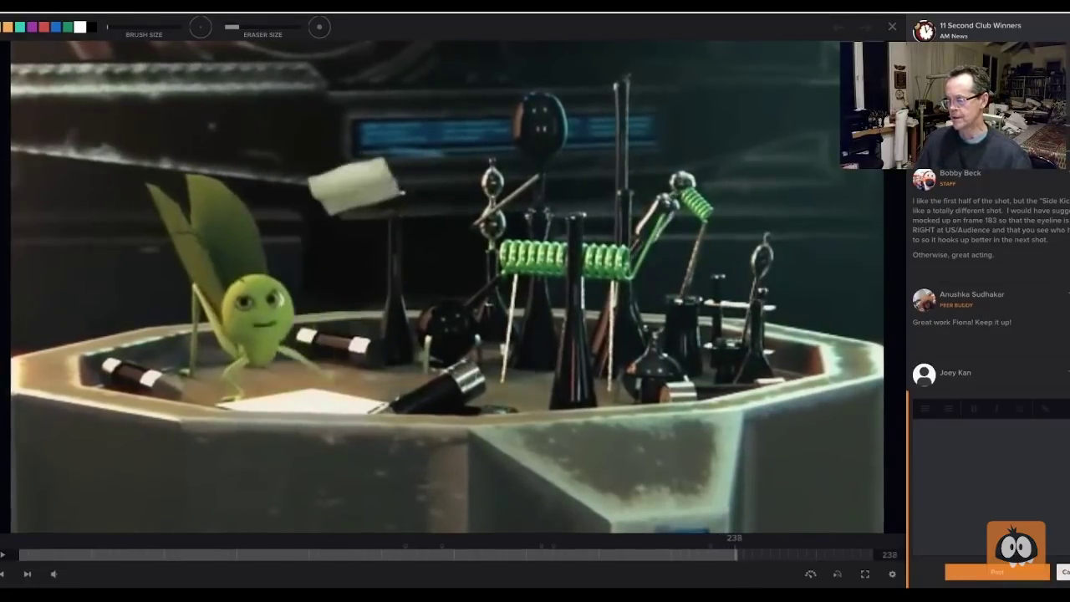
key(Right)
key(Right)
key(Right)
key(Right)
key(Right)
key(Right)
key(Right)
key(Right)
key(Right)
key(Right)
key(Right)
key(Right)
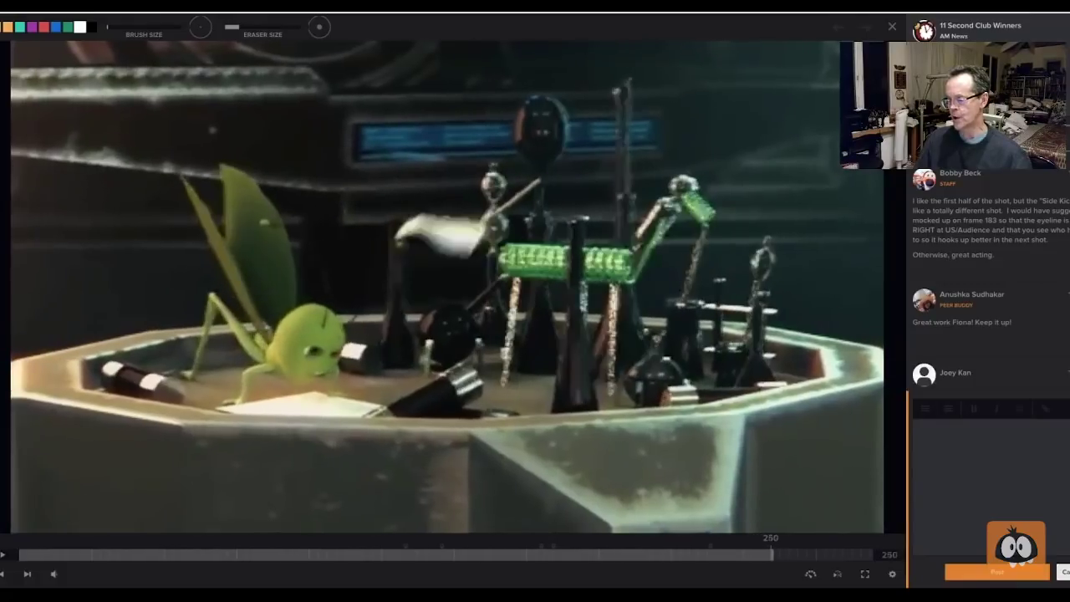
key(Right)
key(Right)
key(Right)
key(Right)
key(Right)
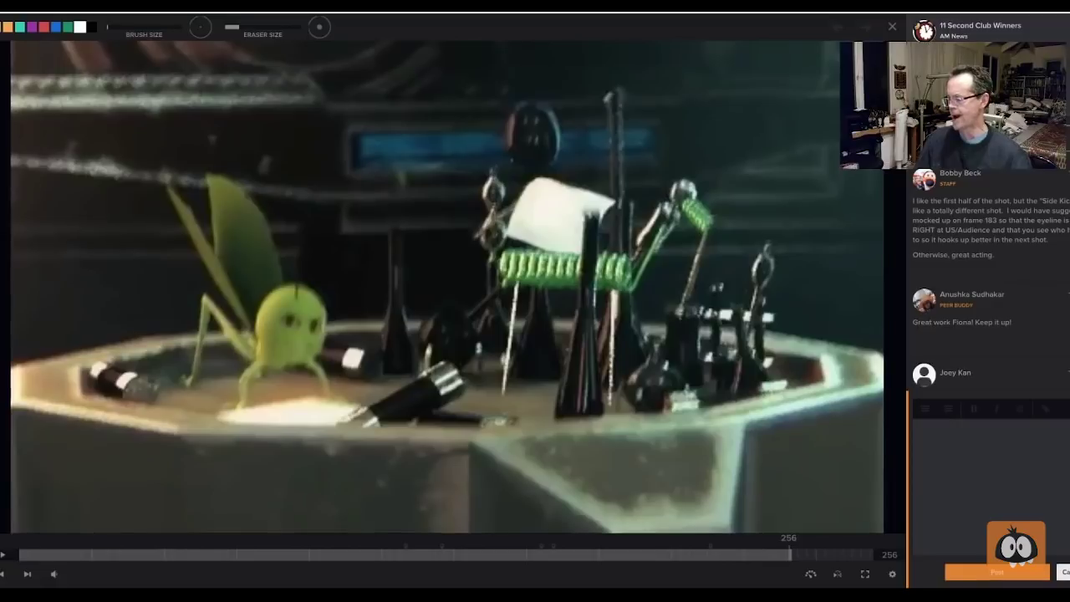
key(space)
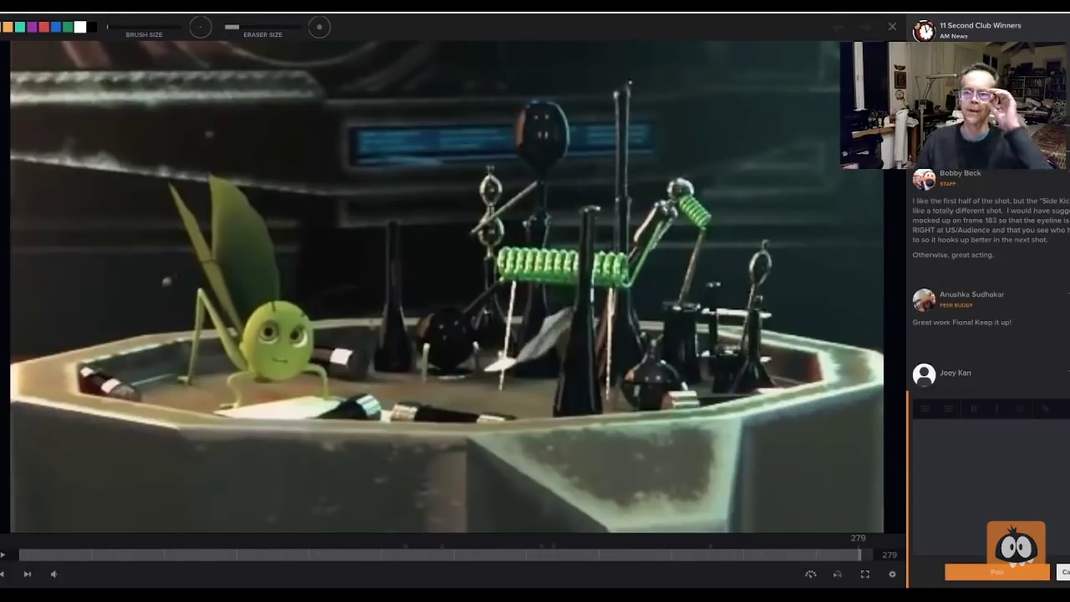
Step: Bring up the koala shot at frame 1, play it, pause at 93, and settle on frame 114
click(3, 554)
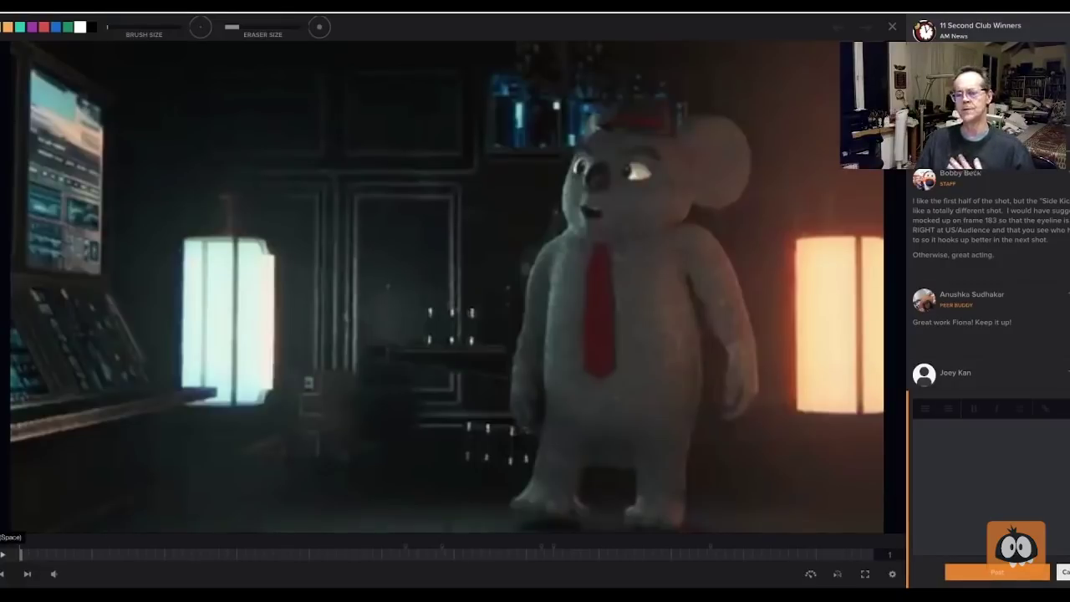
click(2, 553)
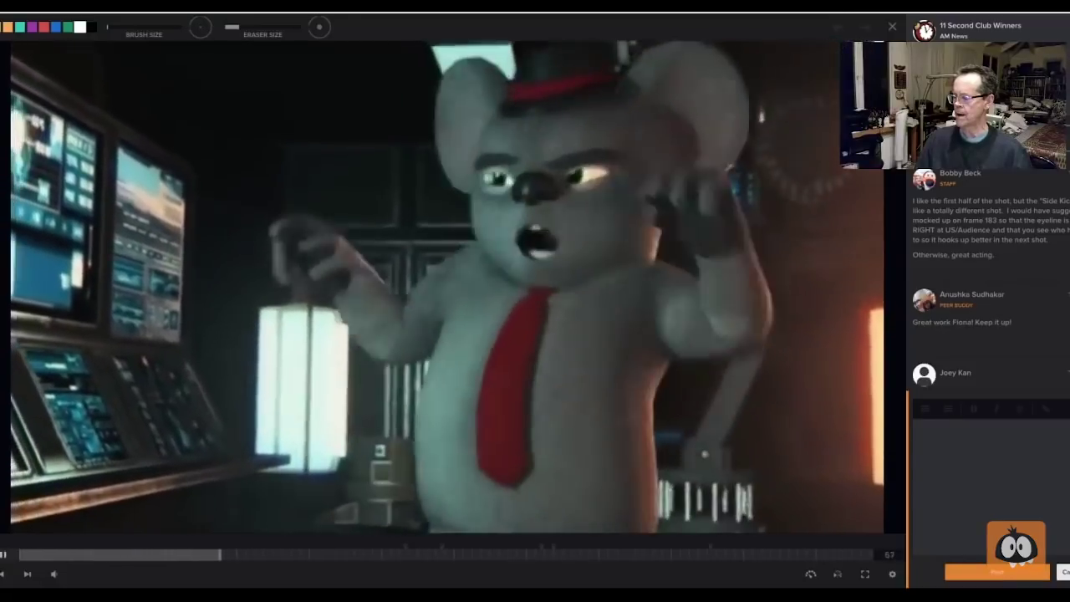
key(space)
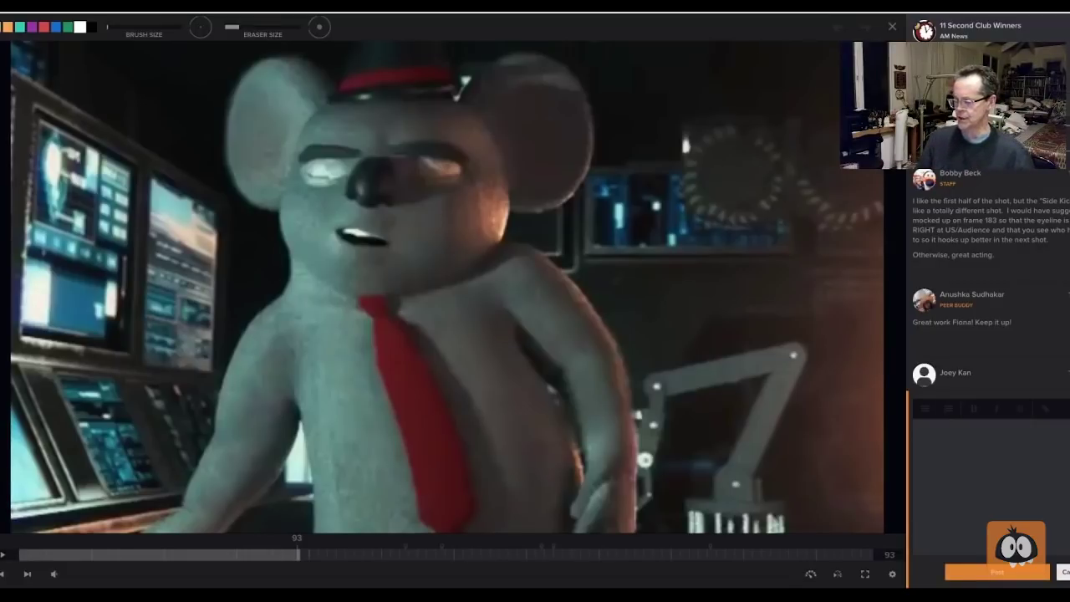
key(Left)
key(Left)
key(Left)
key(Left)
key(Left)
key(Left)
key(Left)
key(Left)
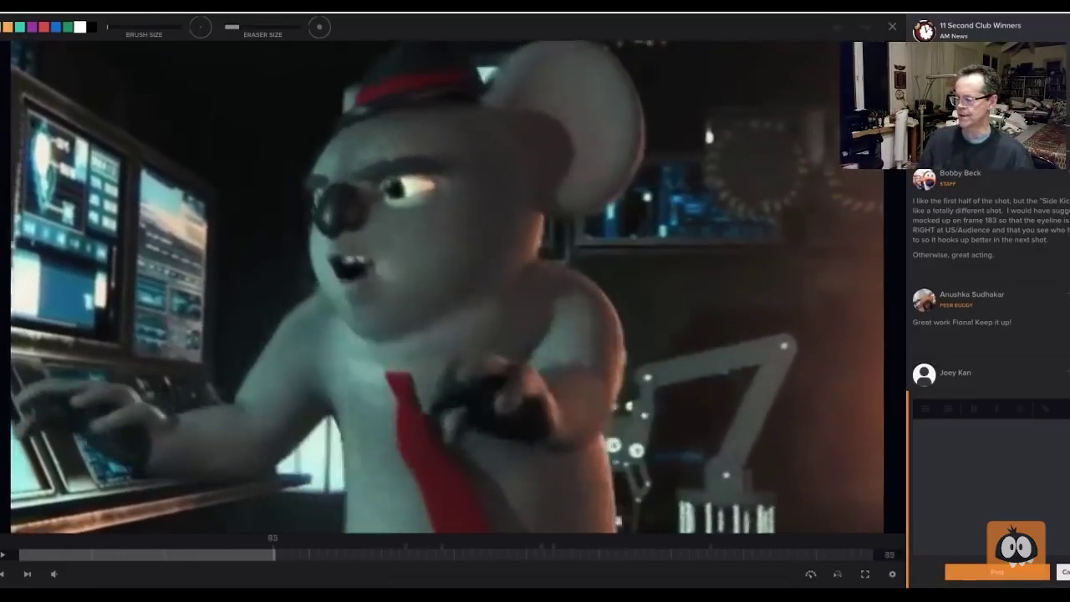
key(space)
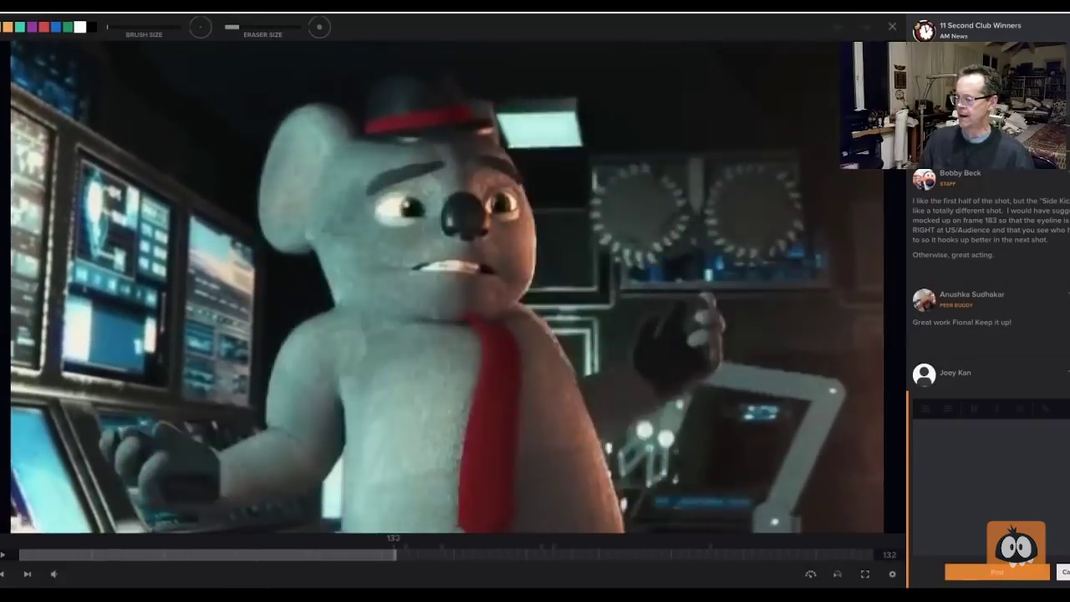
key(Left)
key(Left)
key(Left)
key(Left)
key(Left)
key(Left)
key(Left)
key(Left)
key(Left)
key(Left)
key(Left)
key(Left)
key(Left)
key(Left)
key(Left)
key(Left)
key(Left)
key(Left)
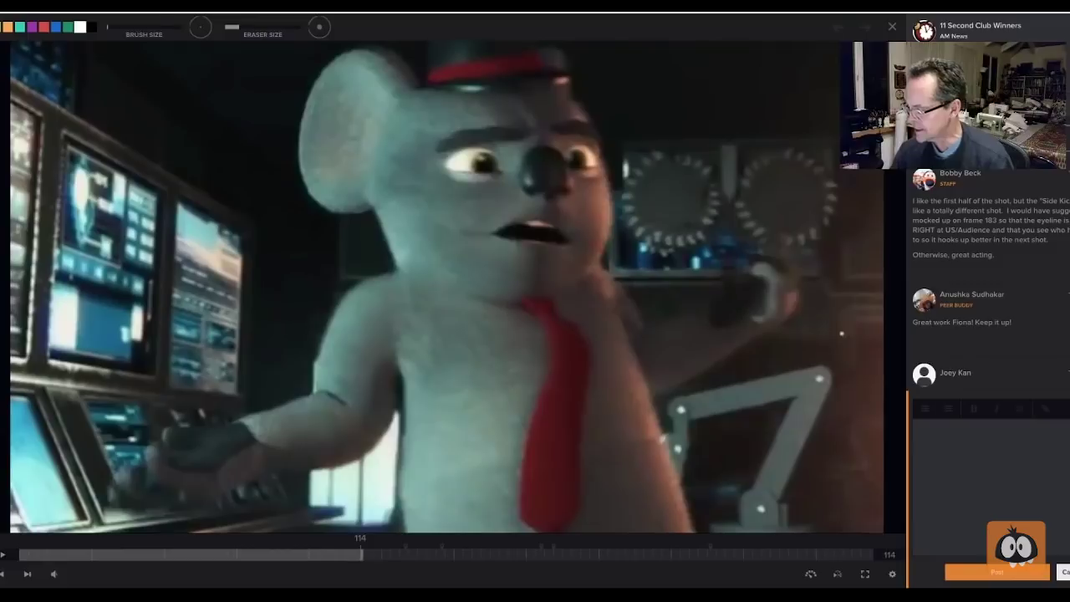
mouse_move(539, 308)
mouse_down()
mouse_move(573, 409)
mouse_move(549, 522)
mouse_up()
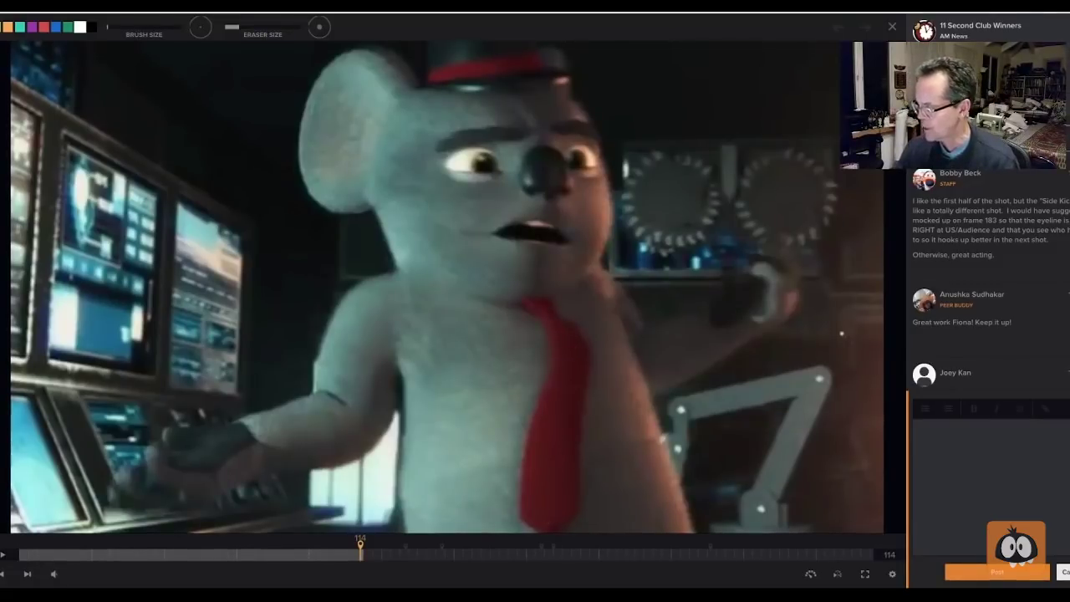
mouse_move(539, 314)
mouse_down()
mouse_move(571, 383)
mouse_move(566, 494)
mouse_move(576, 530)
mouse_move(572, 320)
mouse_move(614, 377)
mouse_move(624, 437)
mouse_move(614, 531)
mouse_up()
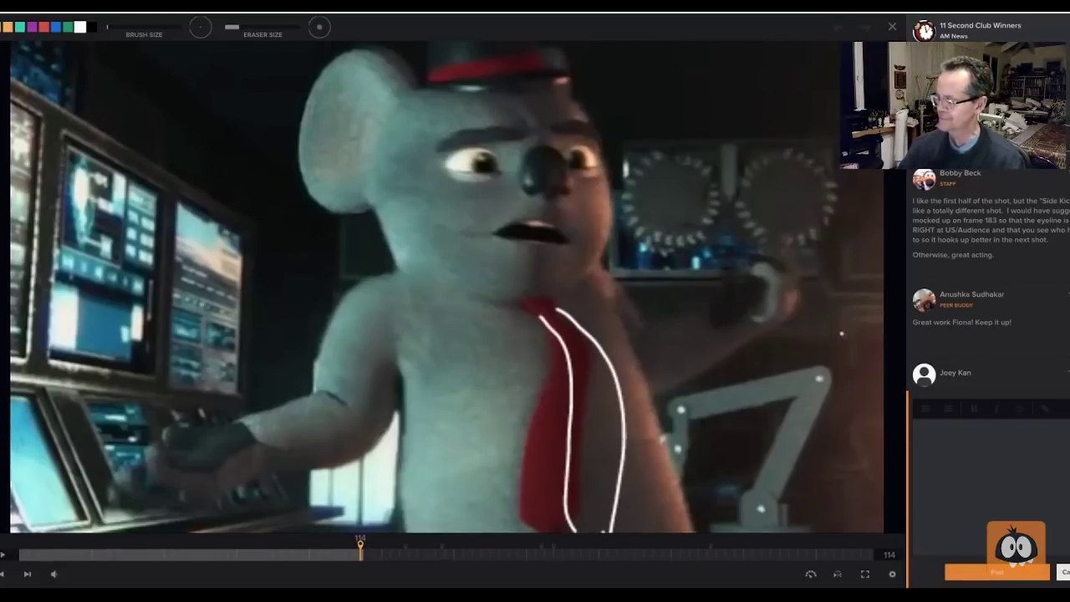
mouse_move(524, 306)
mouse_down()
mouse_move(561, 311)
mouse_move(535, 311)
mouse_up()
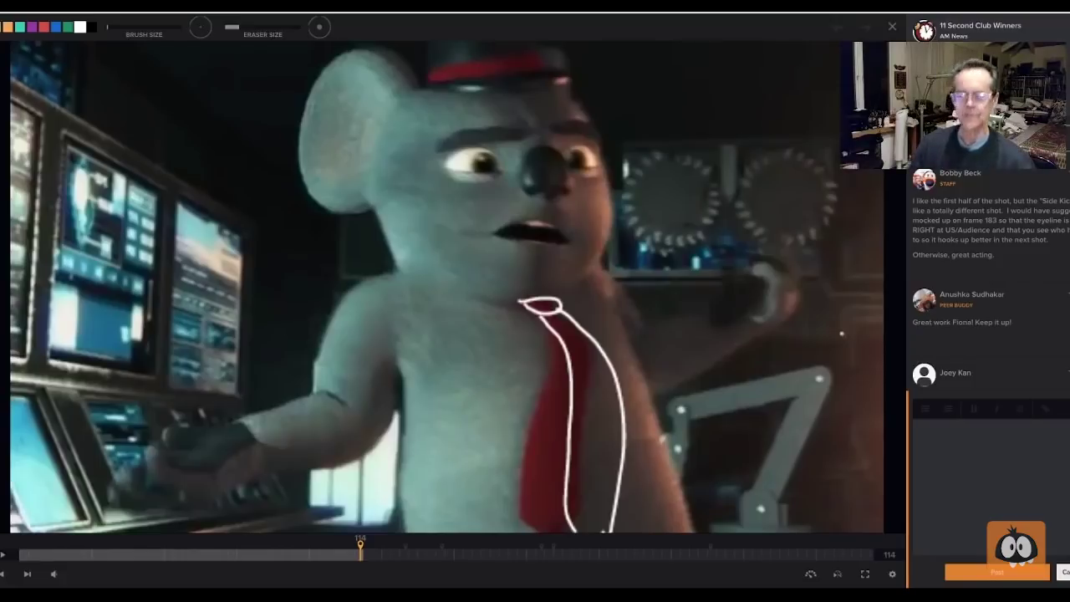
Step: Clear the tie drawing, jump back to frame 66, and replay the koala's gesture to frame 83
key(Delete)
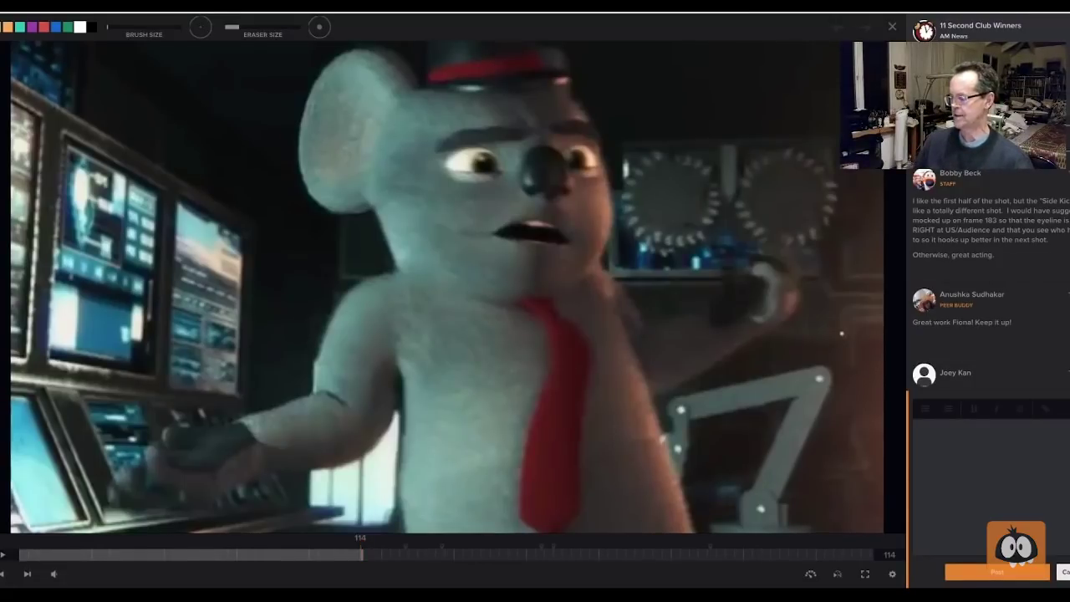
key(Left)
key(Left)
key(Left)
key(Left)
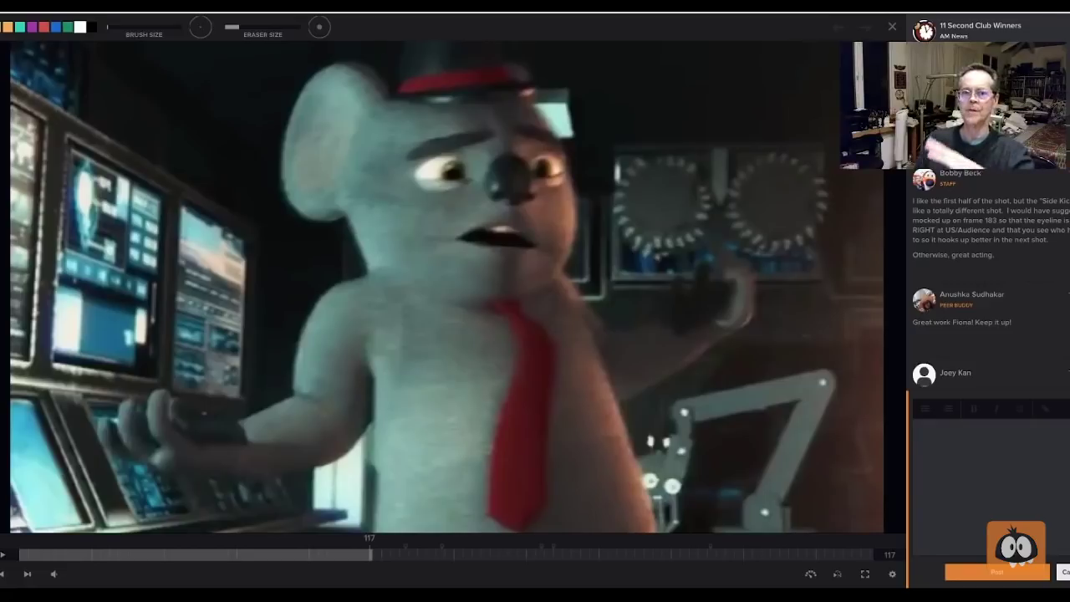
key(Right)
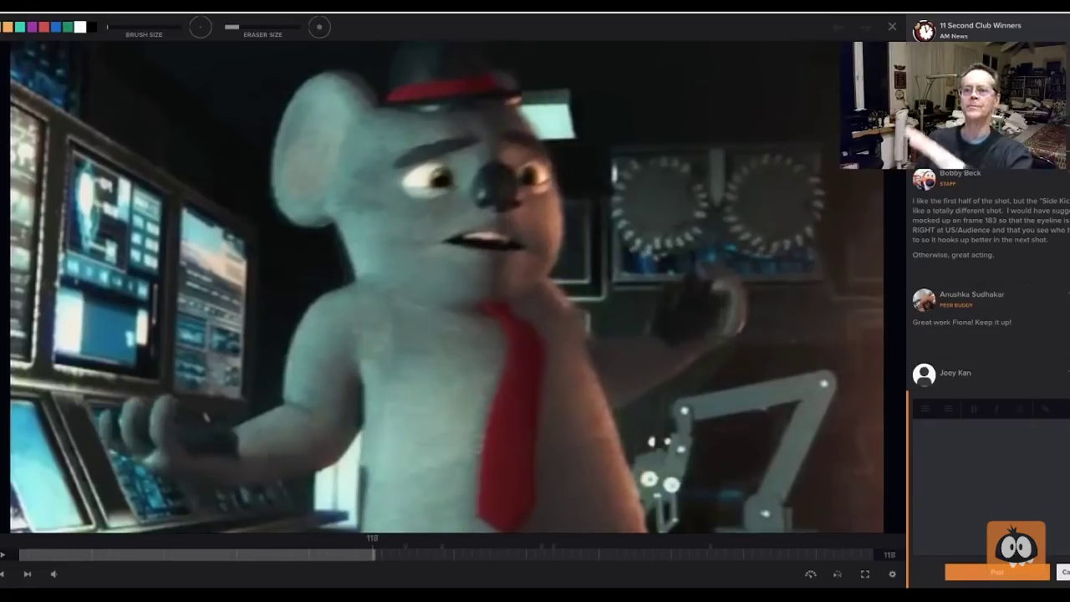
key(space)
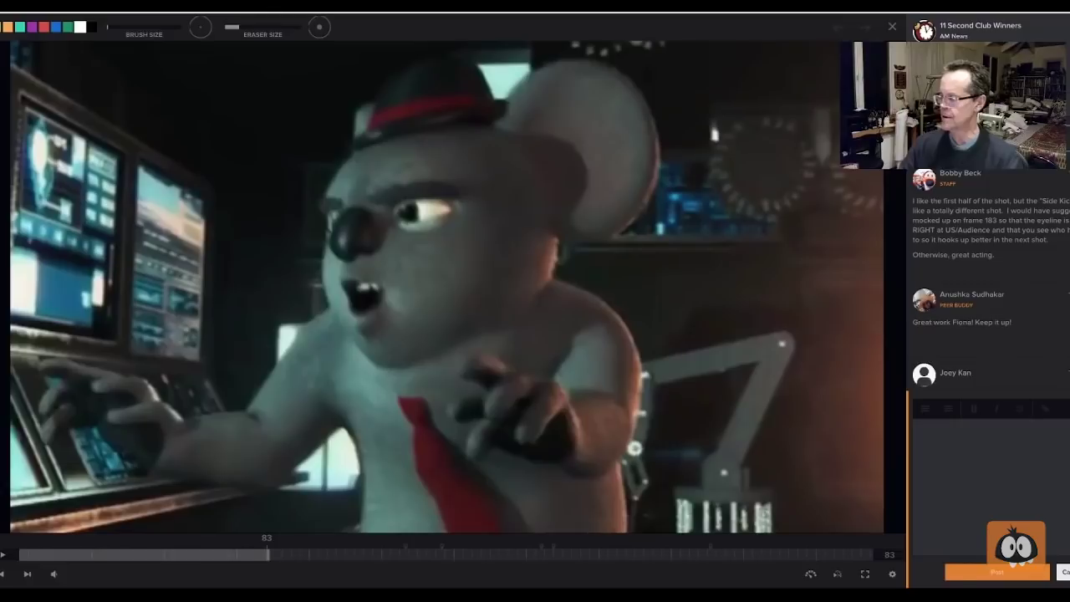
Step: In white, circle the koala's head and the right background, with an arrow pointing to it
mouse_move(423, 134)
mouse_down()
mouse_move(558, 219)
mouse_move(422, 131)
mouse_up()
mouse_move(757, 118)
mouse_down()
mouse_move(724, 168)
mouse_move(883, 196)
mouse_move(740, 115)
mouse_up()
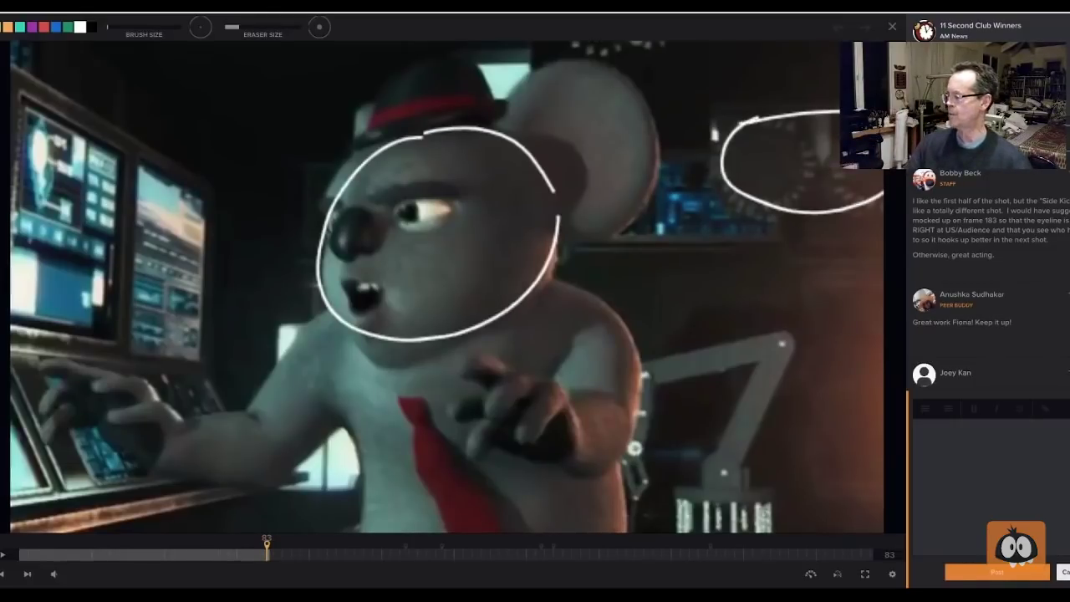
mouse_move(680, 264)
mouse_down()
mouse_move(799, 168)
mouse_move(801, 205)
mouse_up()
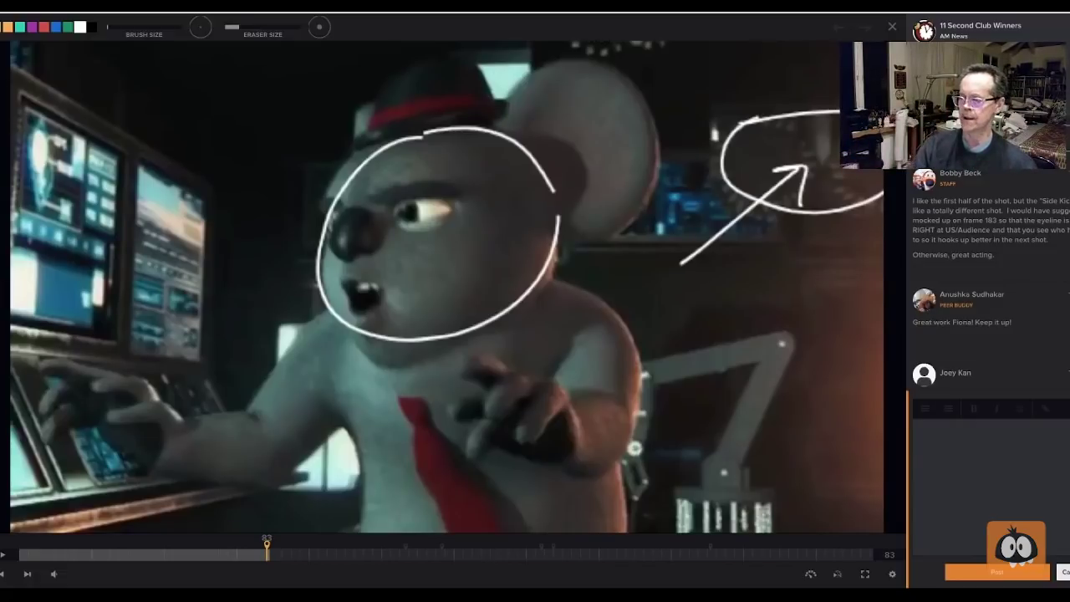
Step: Cross out the upper-left, lower-left and middle console monitors with white X marks
drag(35, 123, 80, 205)
drag(88, 155, 41, 201)
drag(29, 253, 77, 326)
drag(66, 272, 42, 306)
drag(151, 219, 163, 319)
drag(170, 222, 144, 324)
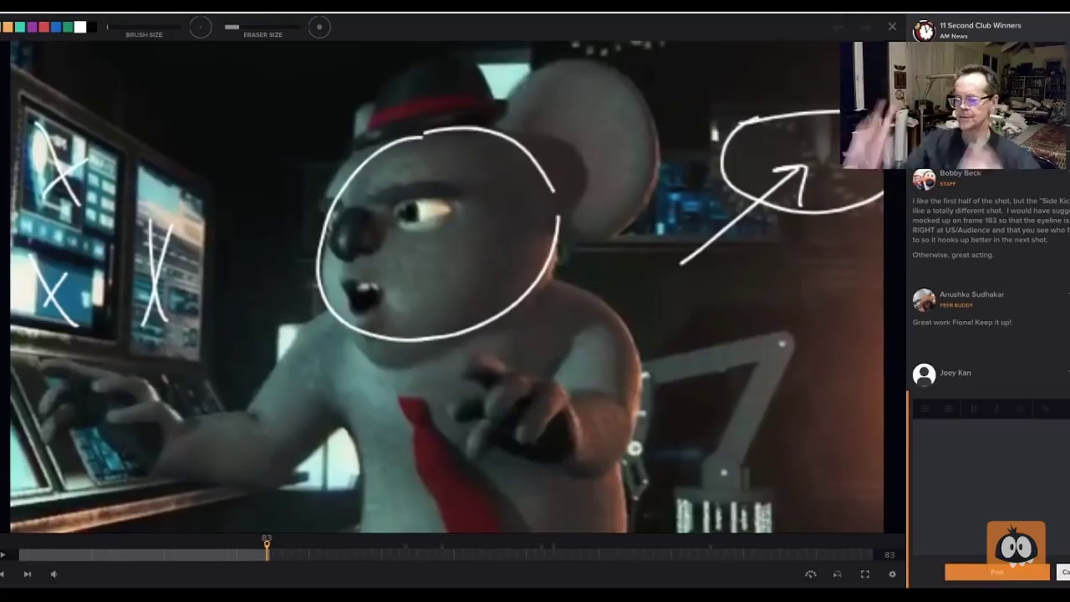
mouse_move(37, 292)
mouse_down()
mouse_move(87, 311)
mouse_move(94, 266)
mouse_up()
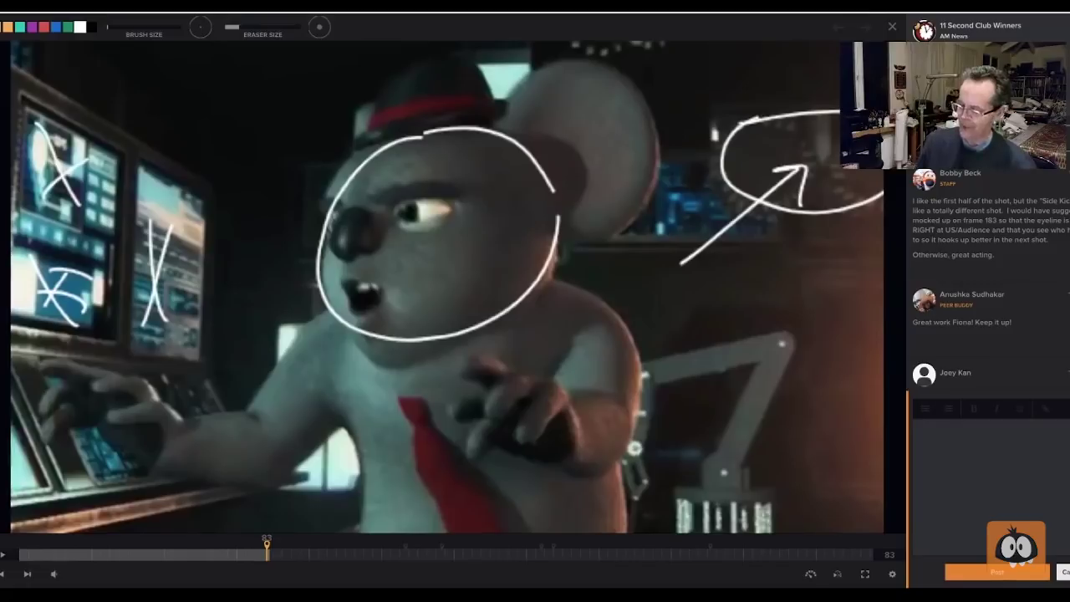
Step: Erase every white circle, arrow and X stroke from frame 83 with the clear-drawings shortcut
key(space)
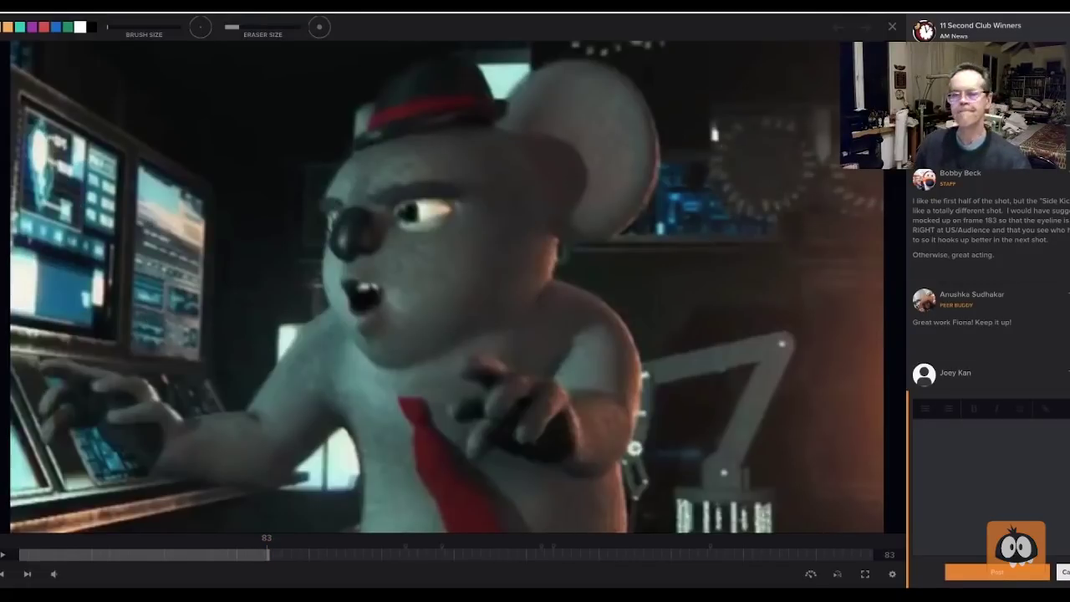